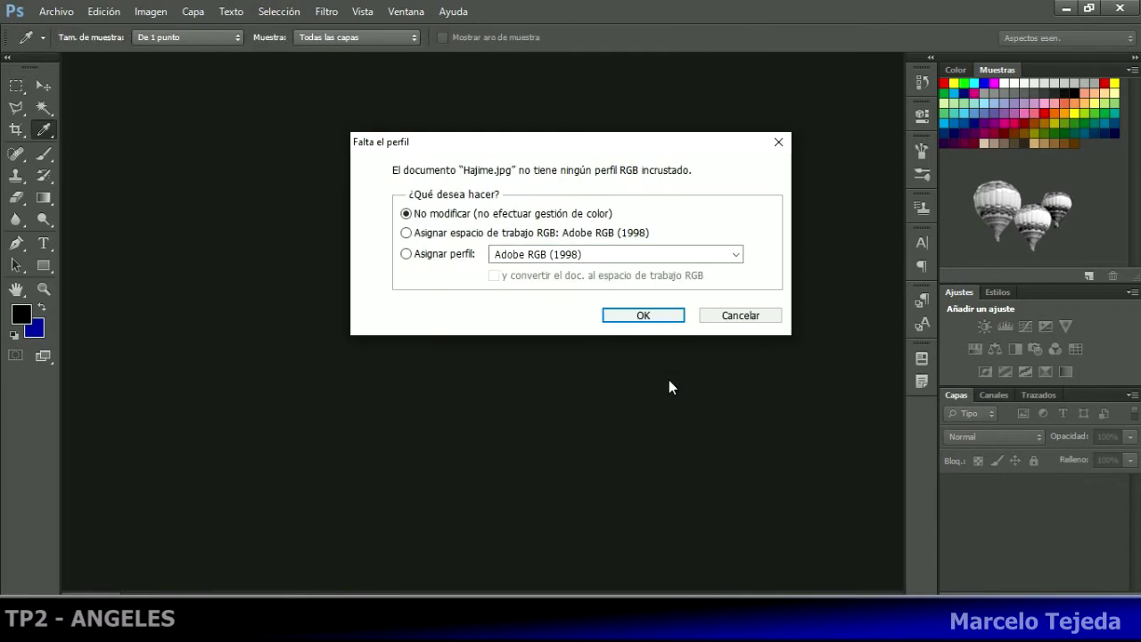
Step: Open Hajime.jpg and luna2.JPG with the missing-profile option set to no colour management
{"action": "left_click", "coordinate": [649, 319]}
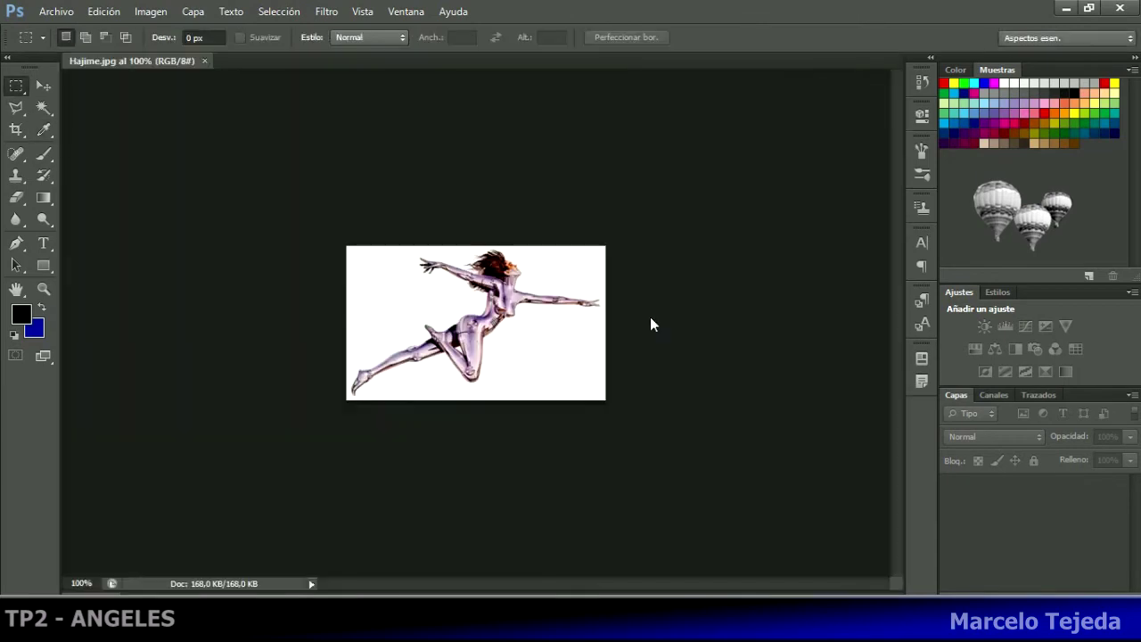
{"action": "left_click", "coordinate": [650, 318]}
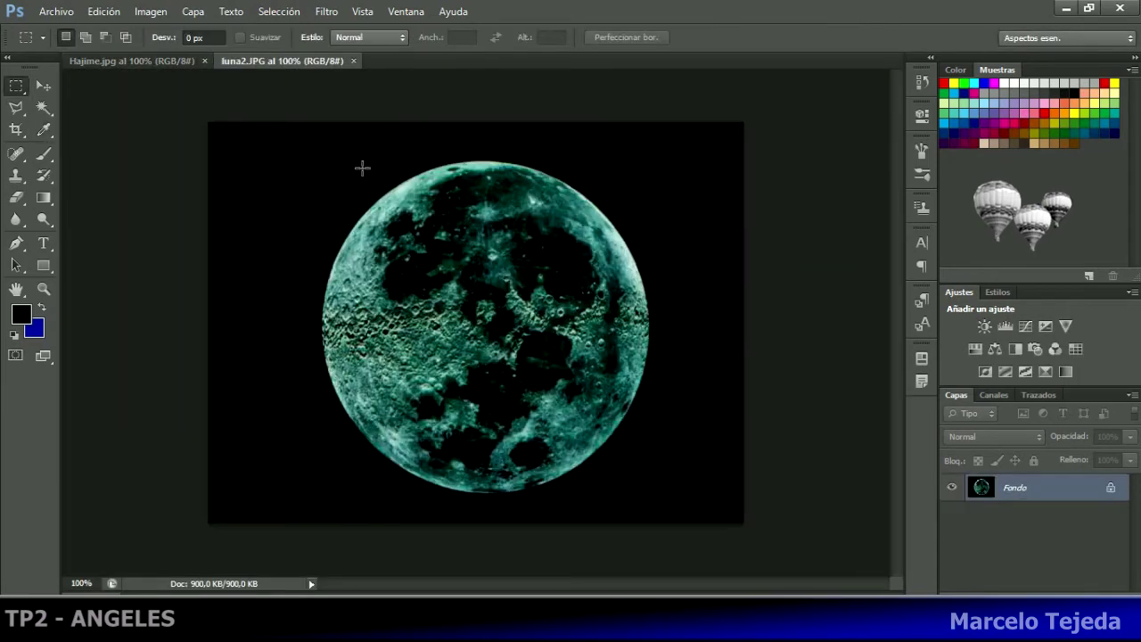
Step: Create a new document 1024 pixels wide and 768 pixels high
{"action": "left_click", "coordinate": [56, 12]}
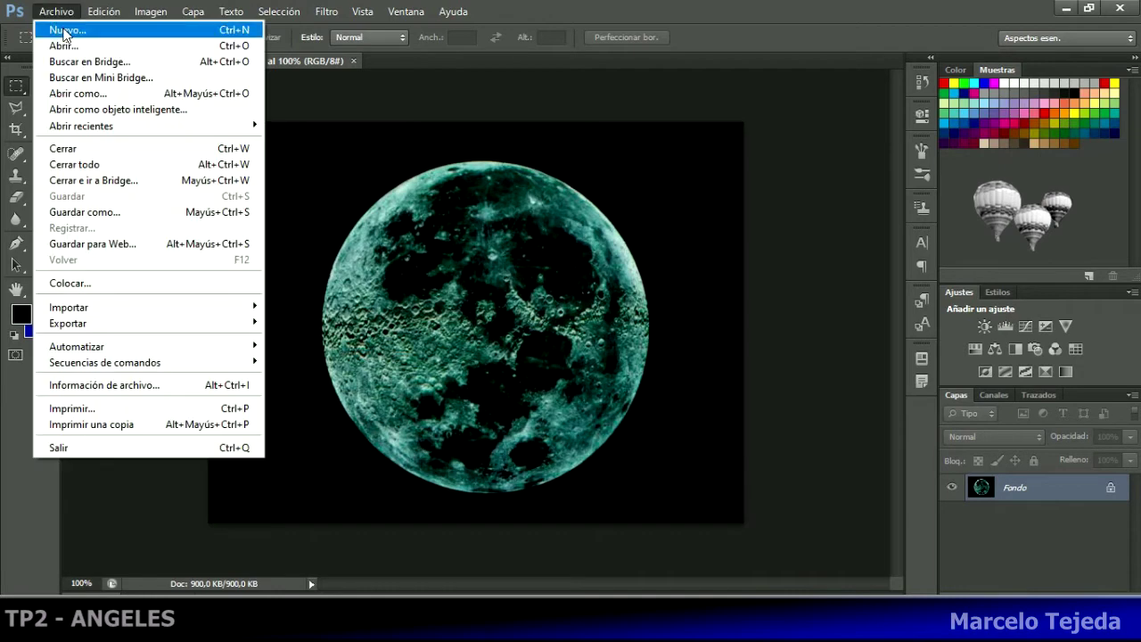
{"action": "left_click", "coordinate": [80, 31]}
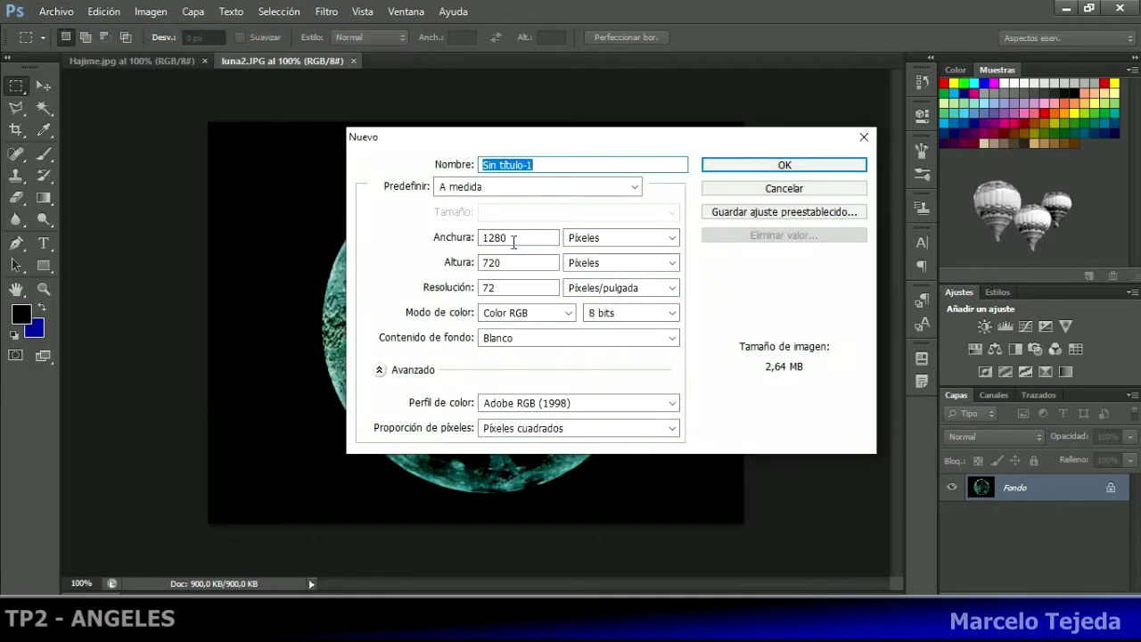
{"action": "left_click_drag", "start_coordinate": [510, 238], "coordinate": [479, 237]}
{"action": "type", "text": "1"}
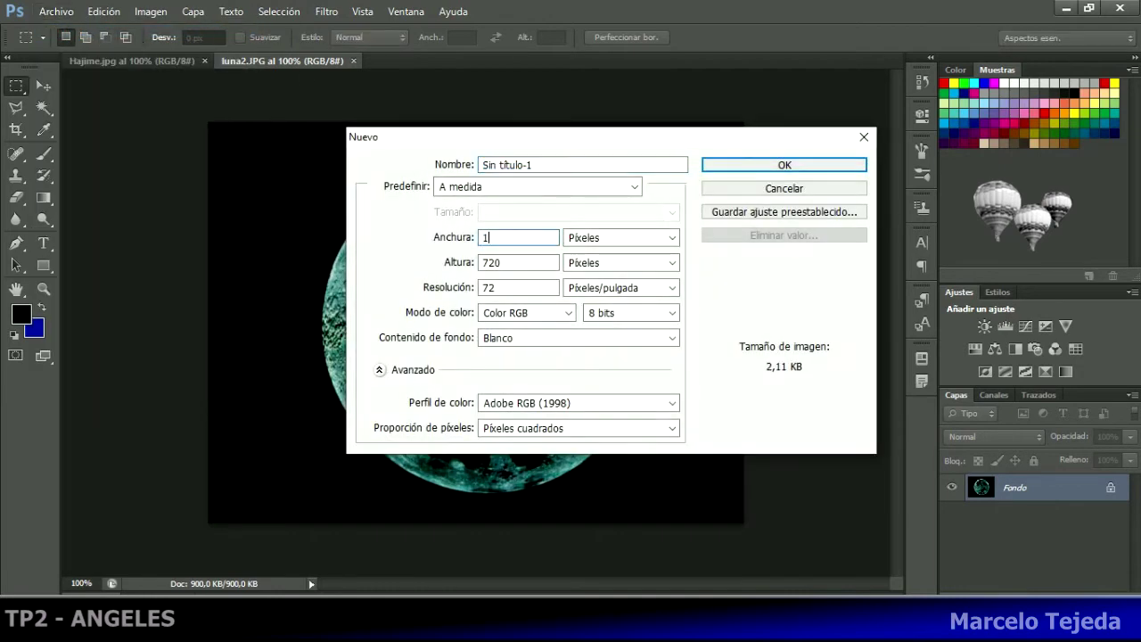
{"action": "type", "text": "0"}
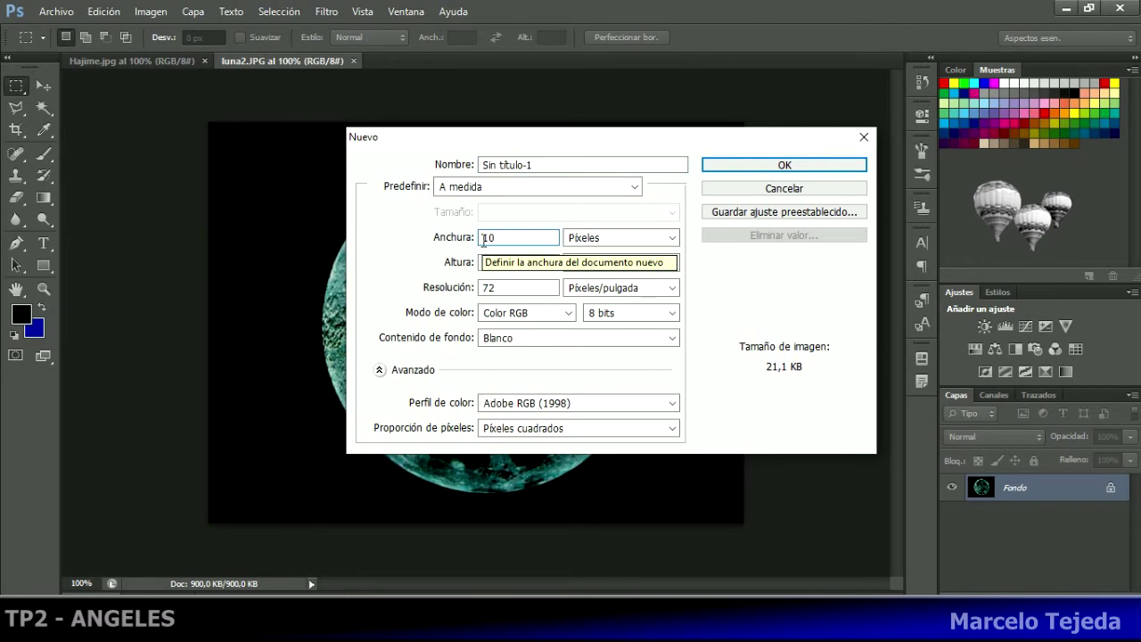
{"action": "type", "text": "24"}
{"action": "left_click_drag", "start_coordinate": [502, 262], "coordinate": [487, 262]}
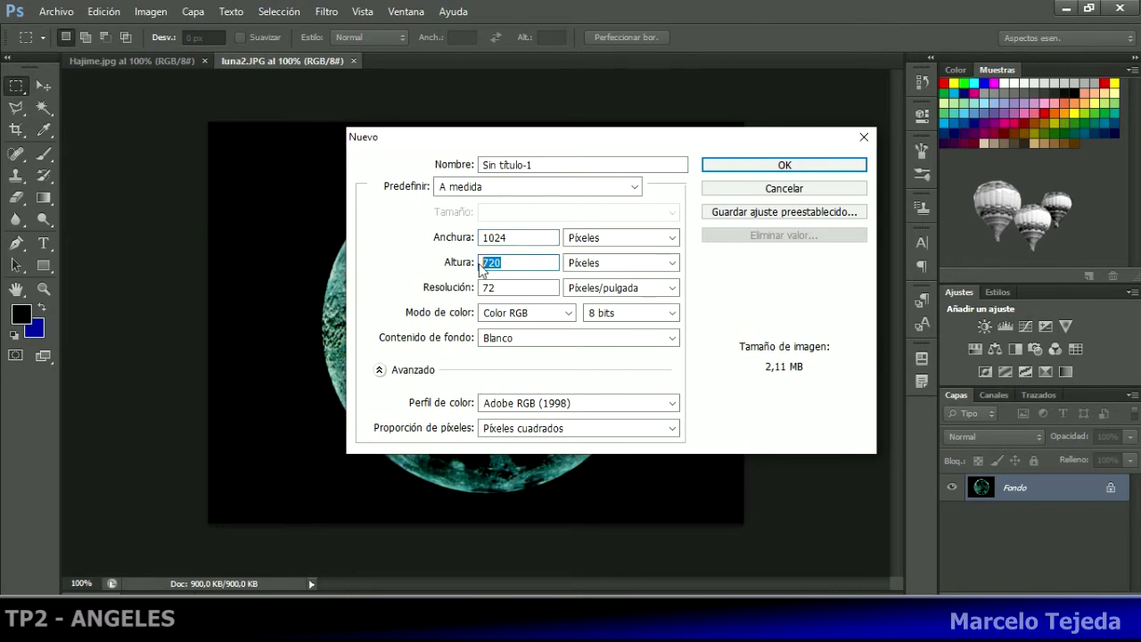
{"action": "key", "text": "BackSpace"}
{"action": "type", "text": "768"}
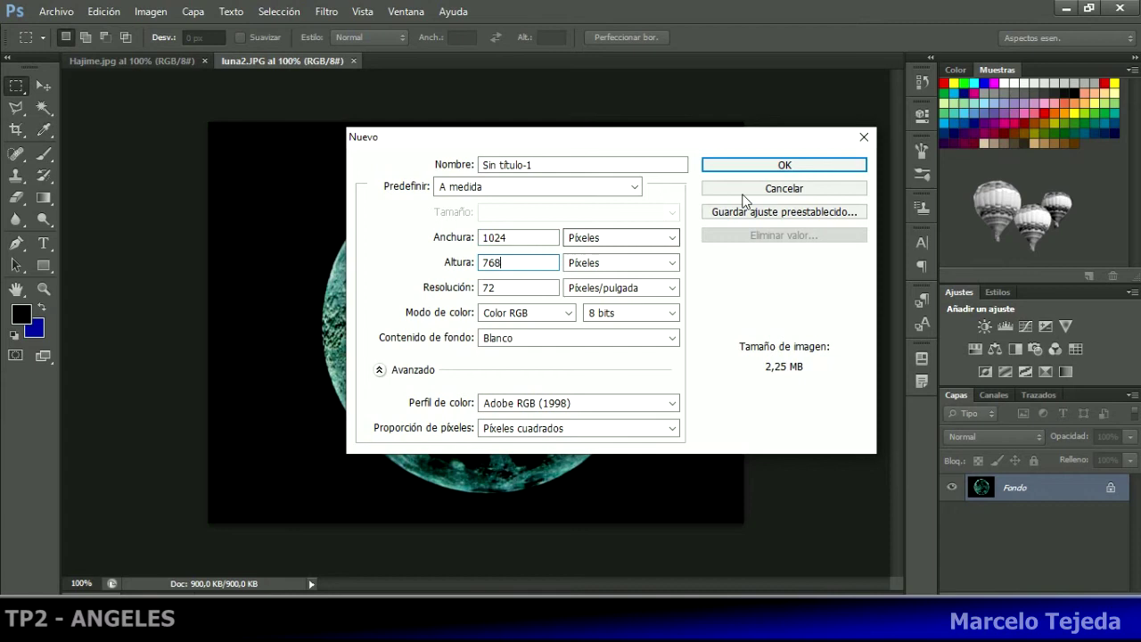
{"action": "left_click", "coordinate": [785, 165]}
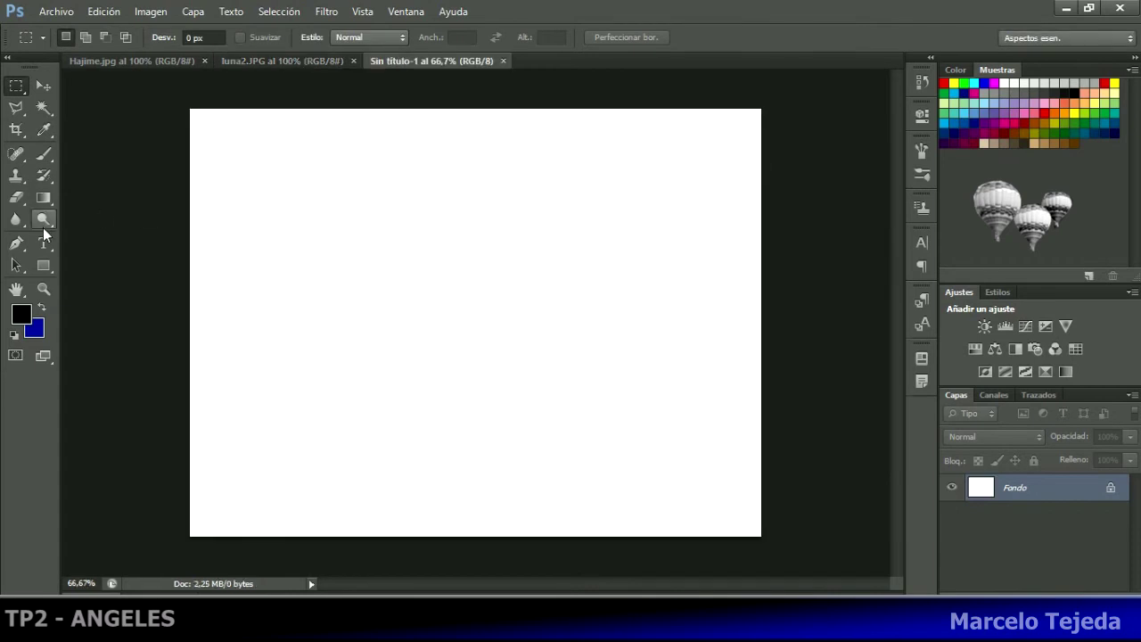
Step: Fill the blank canvas with the black foreground colour using the Paint Bucket tool
{"action": "left_click", "coordinate": [48, 197]}
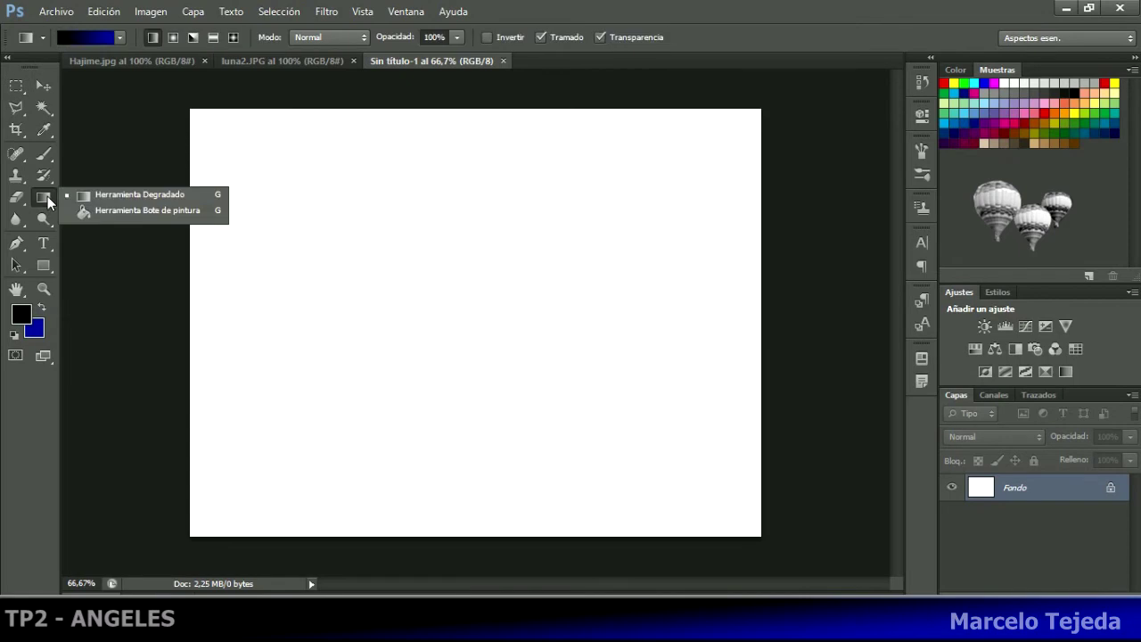
{"action": "left_click", "coordinate": [91, 210]}
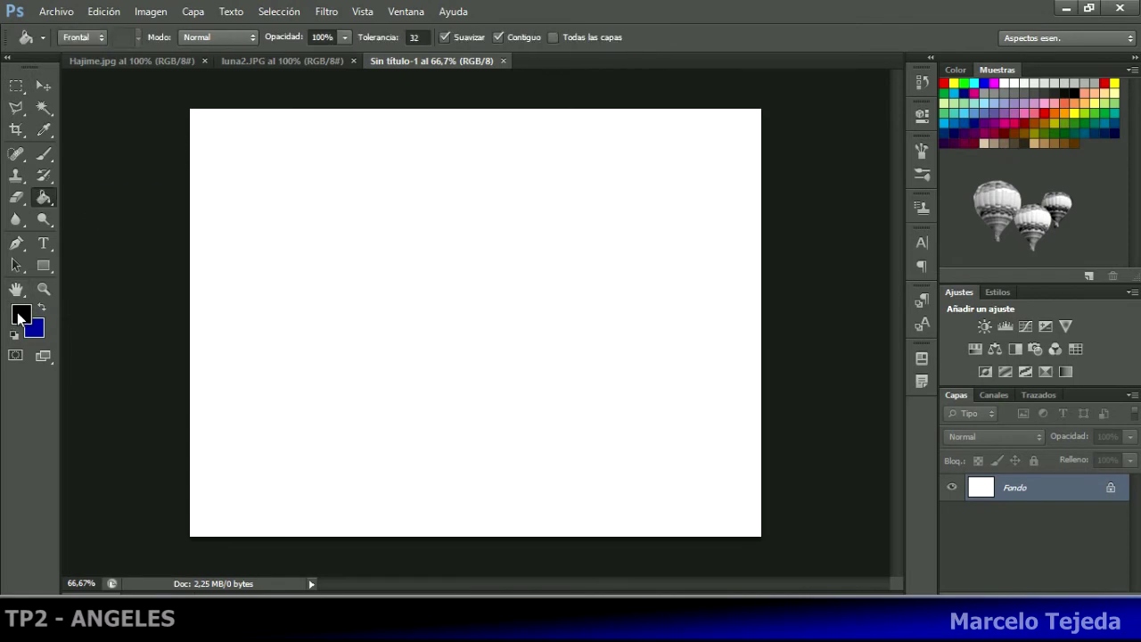
{"action": "left_click", "coordinate": [359, 229]}
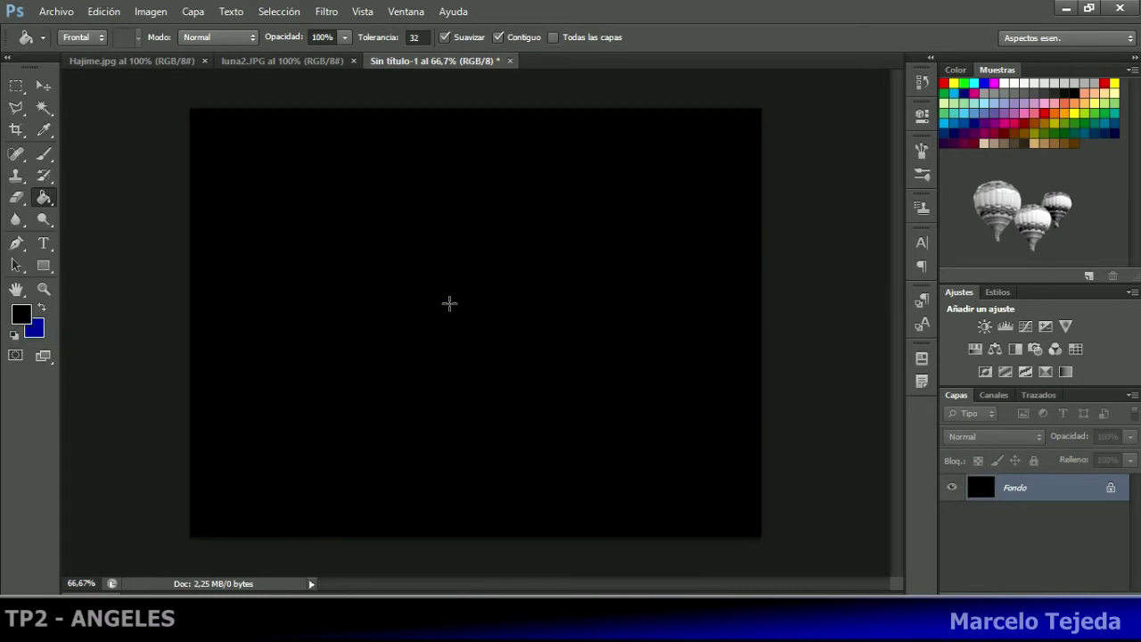
Step: Float luna2.JPG in its own window and select its black background with the Magic Wand
{"action": "left_click_drag", "start_coordinate": [238, 56], "coordinate": [214, 123]}
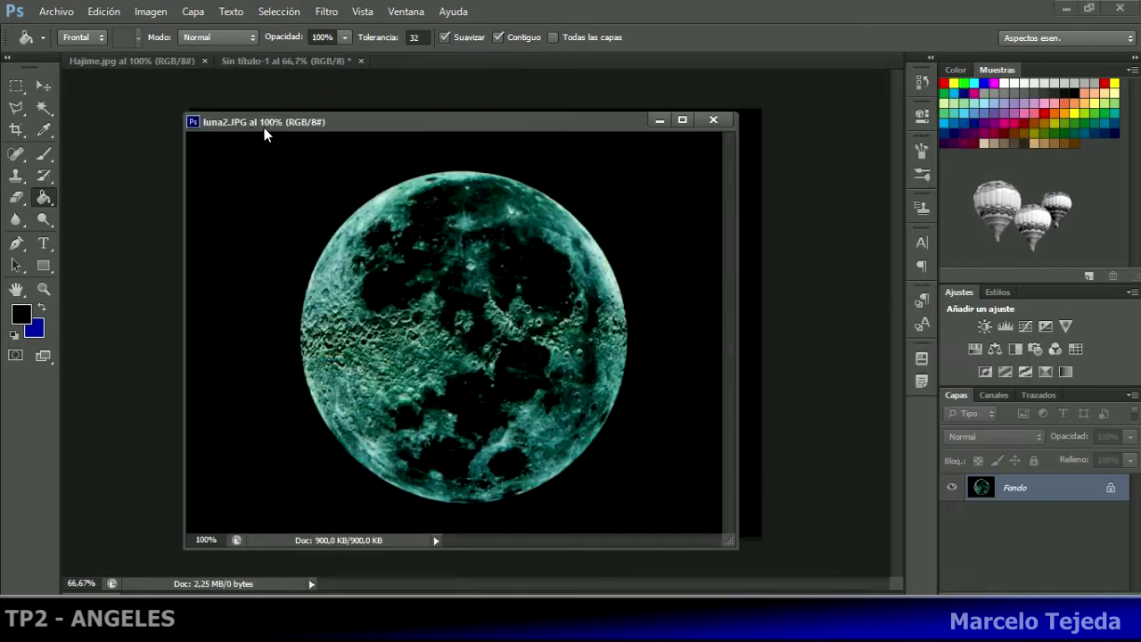
{"action": "left_click", "coordinate": [43, 107]}
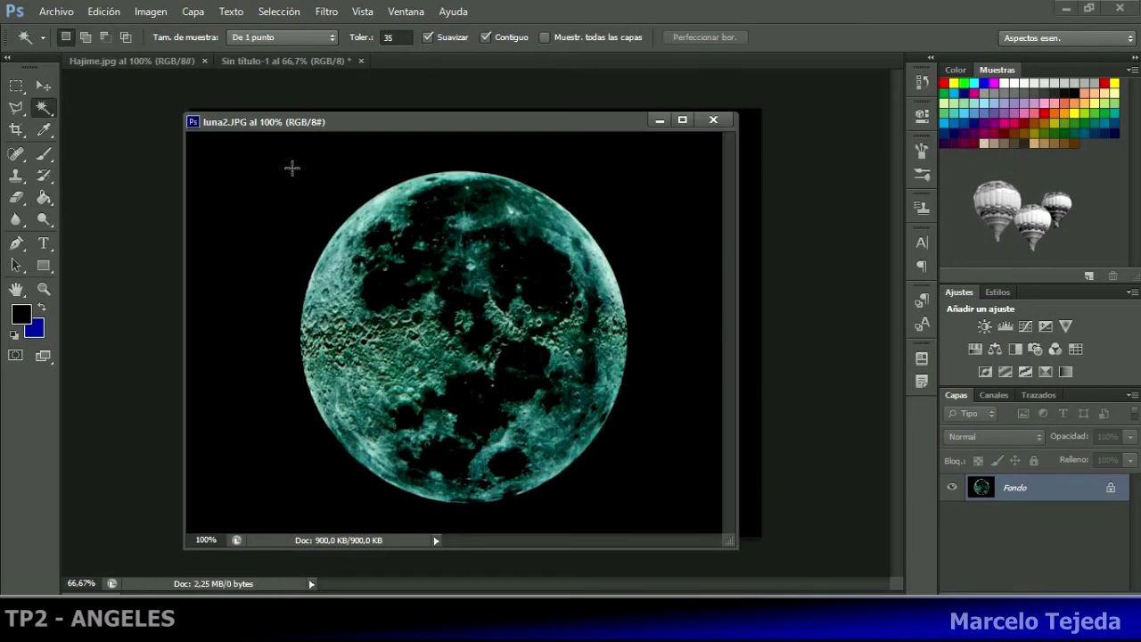
{"action": "left_click", "coordinate": [294, 168]}
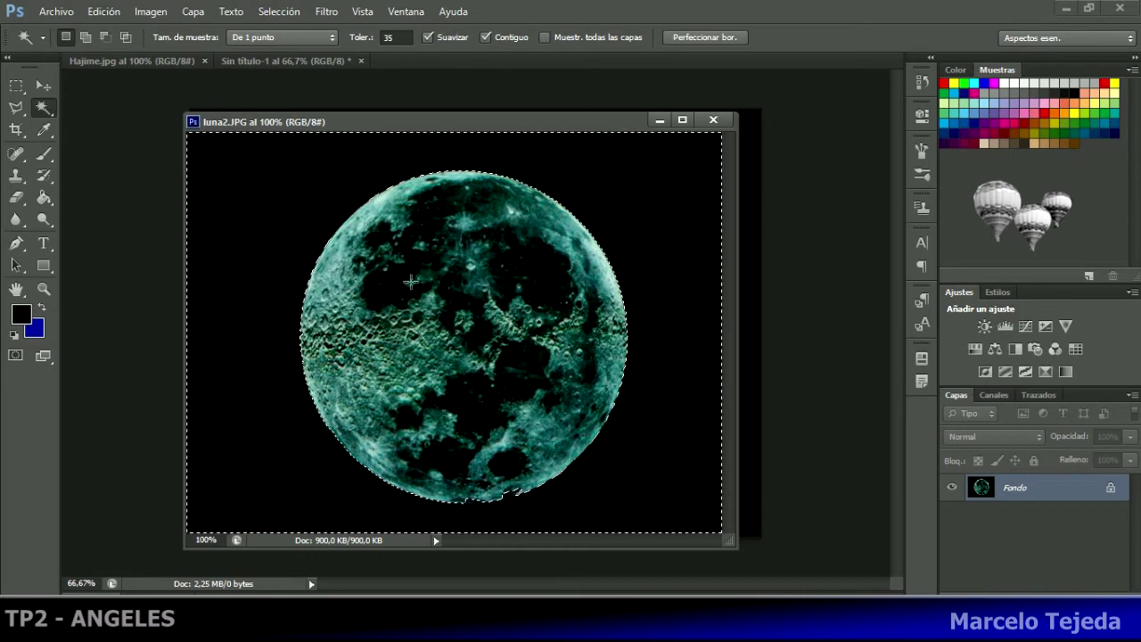
Step: Reselect the black background around the moon with Magic Wand tolerance 20 and invert the selection
{"action": "left_click", "coordinate": [406, 37]}
{"action": "type", "text": "20"}
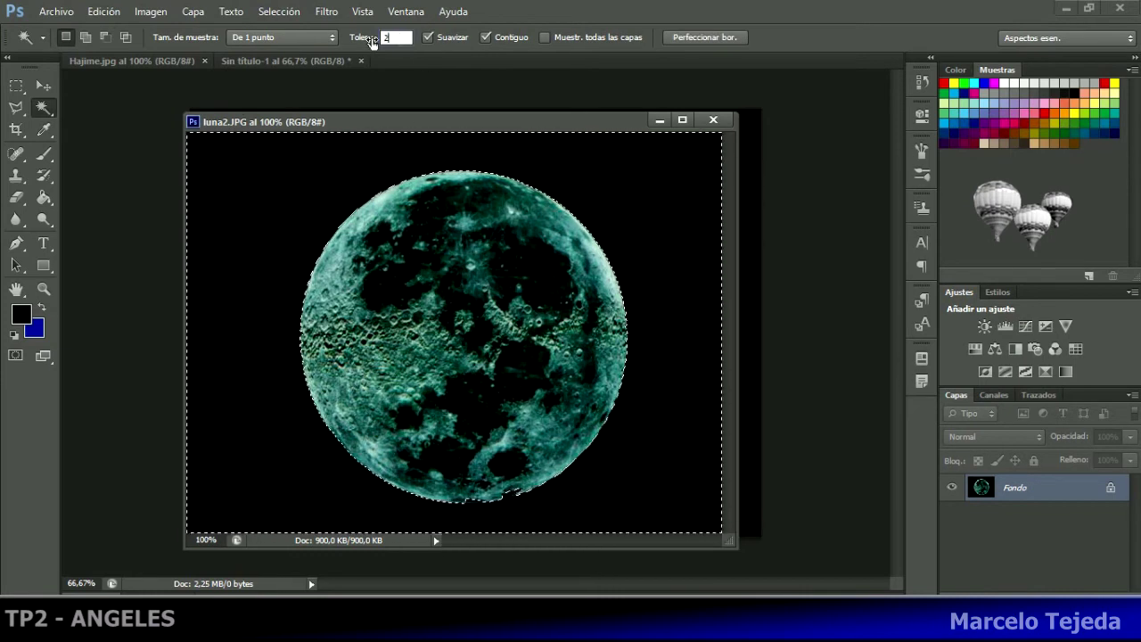
{"action": "key", "text": "ctrl+d"}
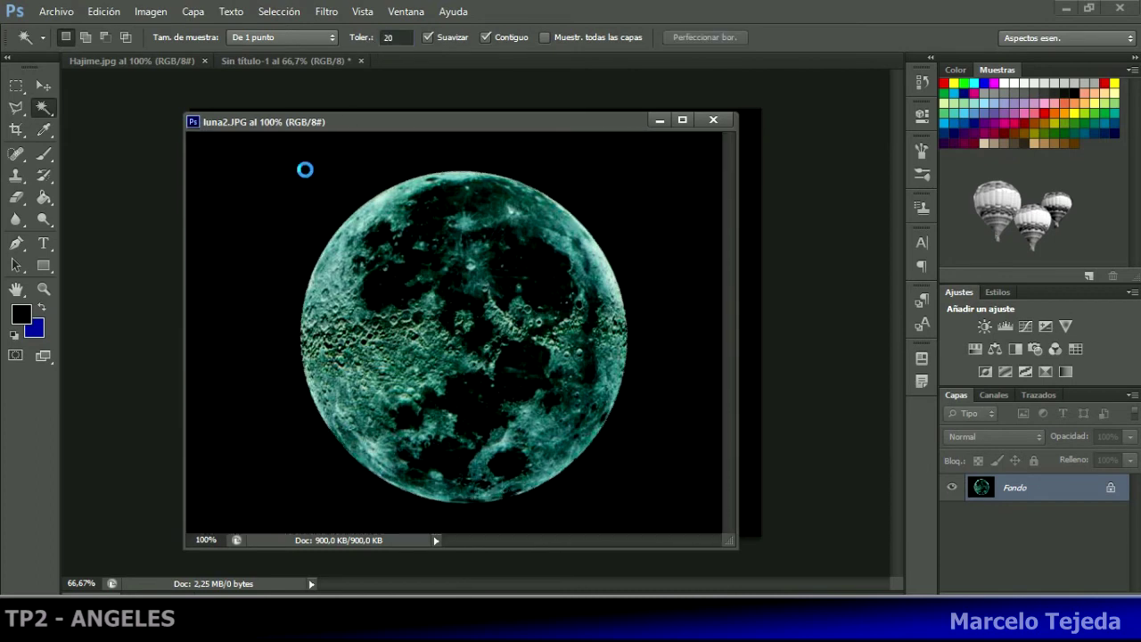
{"action": "left_click", "coordinate": [305, 169]}
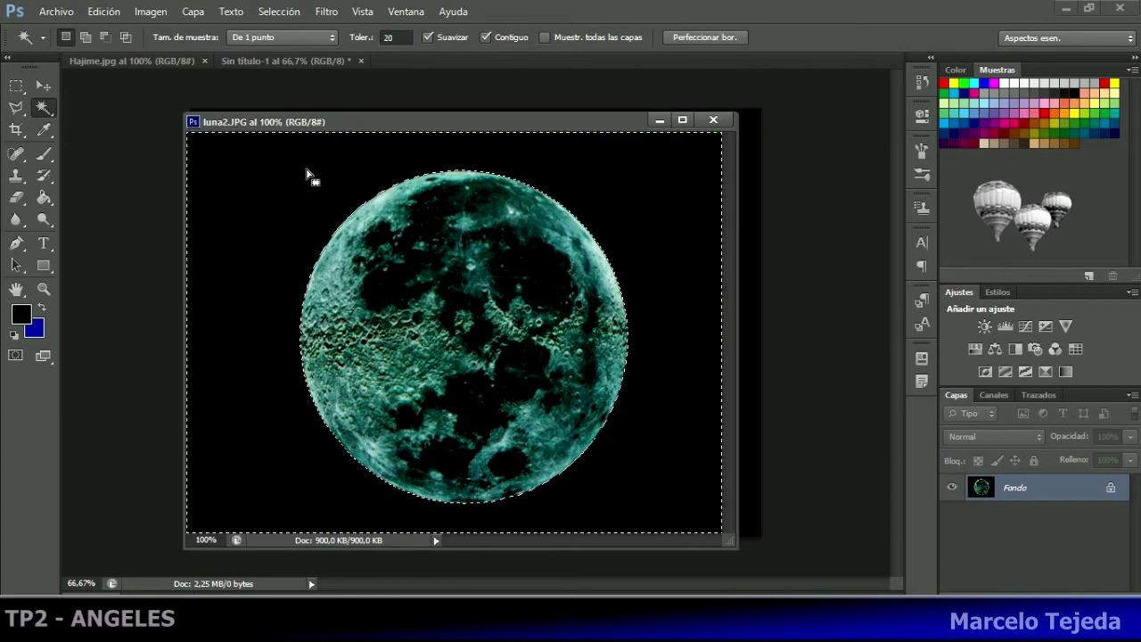
{"action": "left_click", "coordinate": [279, 10]}
{"action": "left_click", "coordinate": [294, 77]}
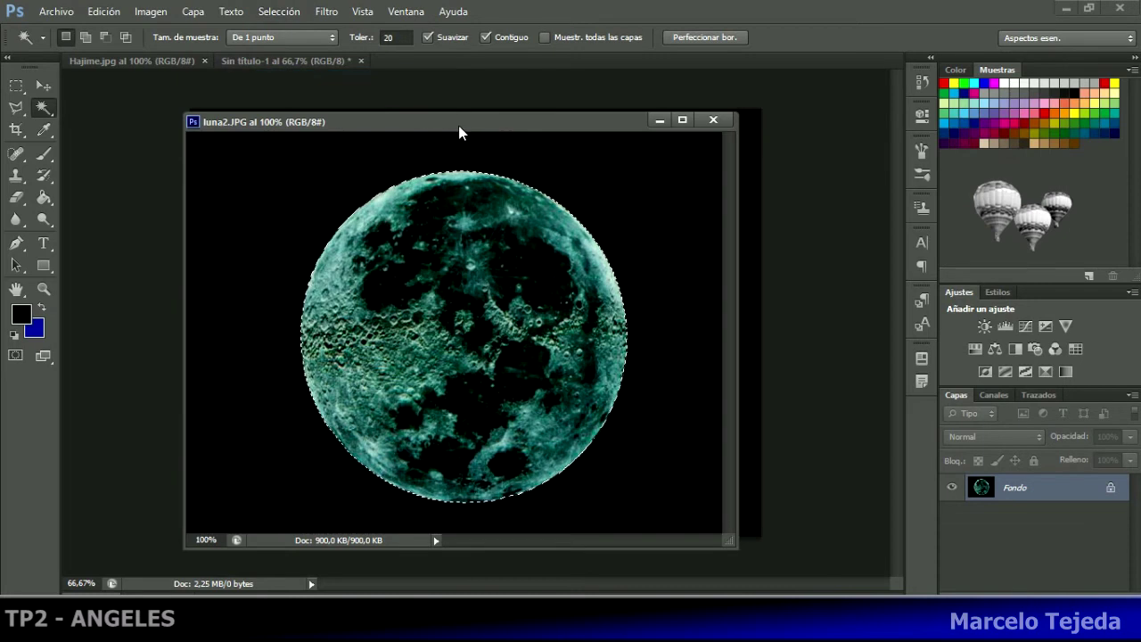
Step: Copy the selected moon into the black composition, close luna2.JPG and place the moon in the canvas's upper middle
{"action": "left_click_drag", "start_coordinate": [449, 125], "coordinate": [302, 121]}
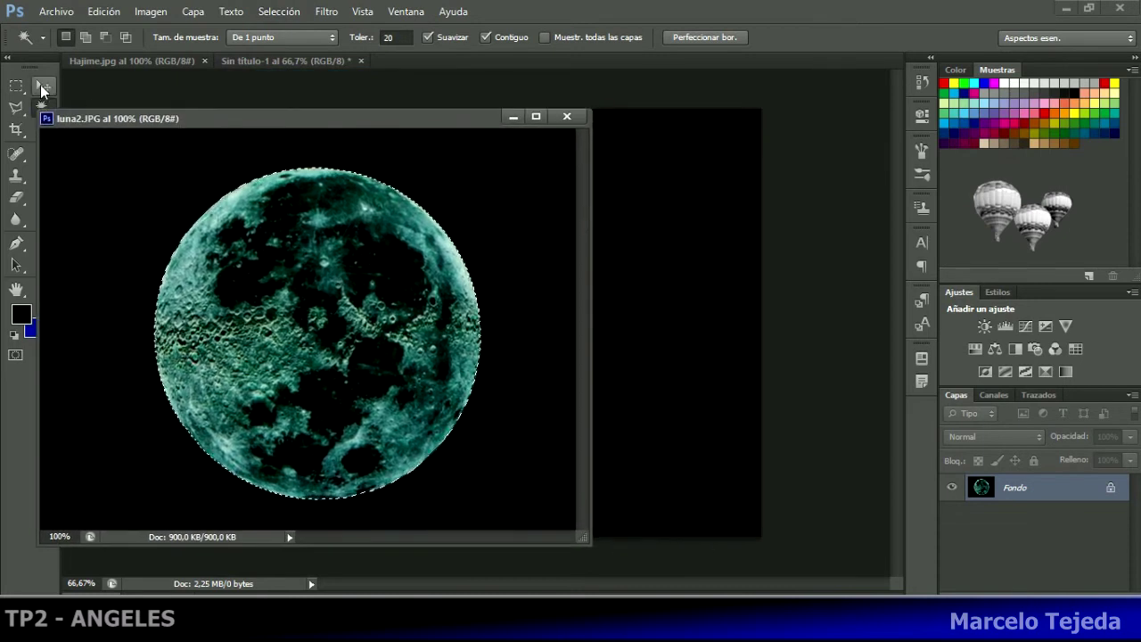
{"action": "left_click", "coordinate": [42, 85]}
{"action": "left_click_drag", "start_coordinate": [405, 192], "coordinate": [625, 192]}
{"action": "left_click", "coordinate": [567, 116]}
{"action": "left_click_drag", "start_coordinate": [638, 267], "coordinate": [470, 233]}
Step: Float Hajime.jpg and select the flying figure by Magic Wand selecting the white background and inverting the selection
{"action": "left_click_drag", "start_coordinate": [147, 58], "coordinate": [241, 127]}
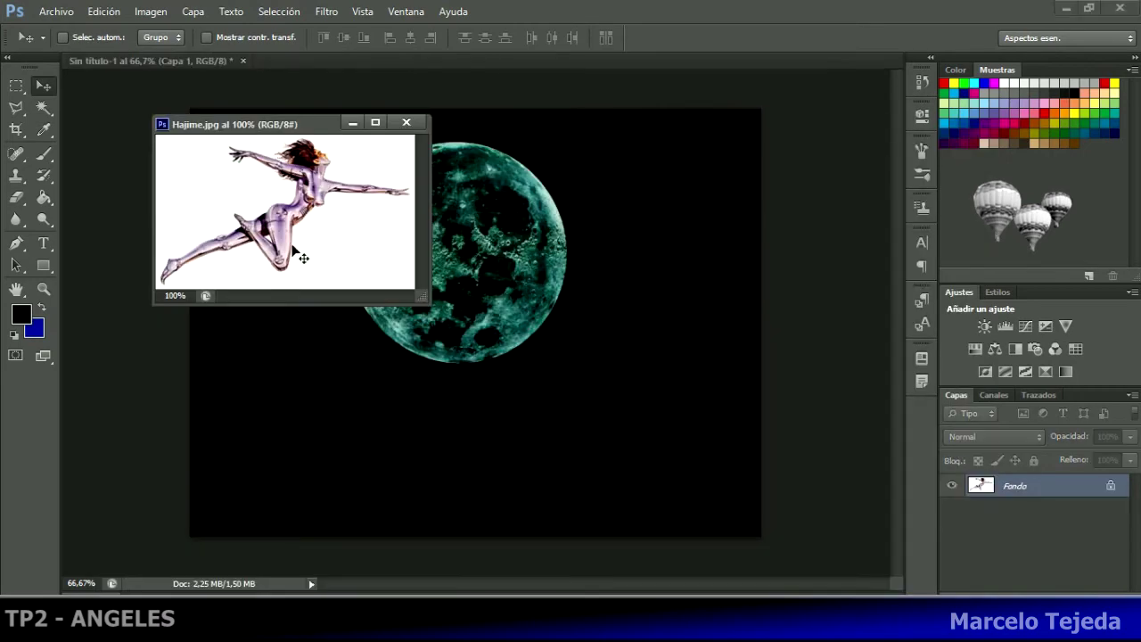
{"action": "left_click", "coordinate": [50, 106]}
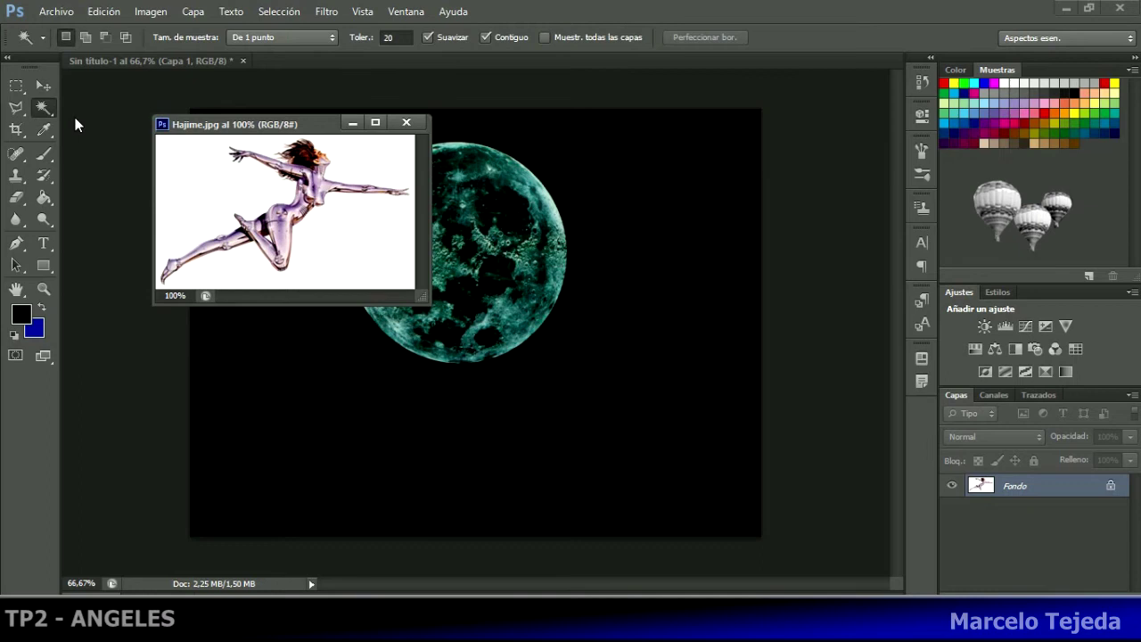
{"action": "left_click", "coordinate": [213, 162]}
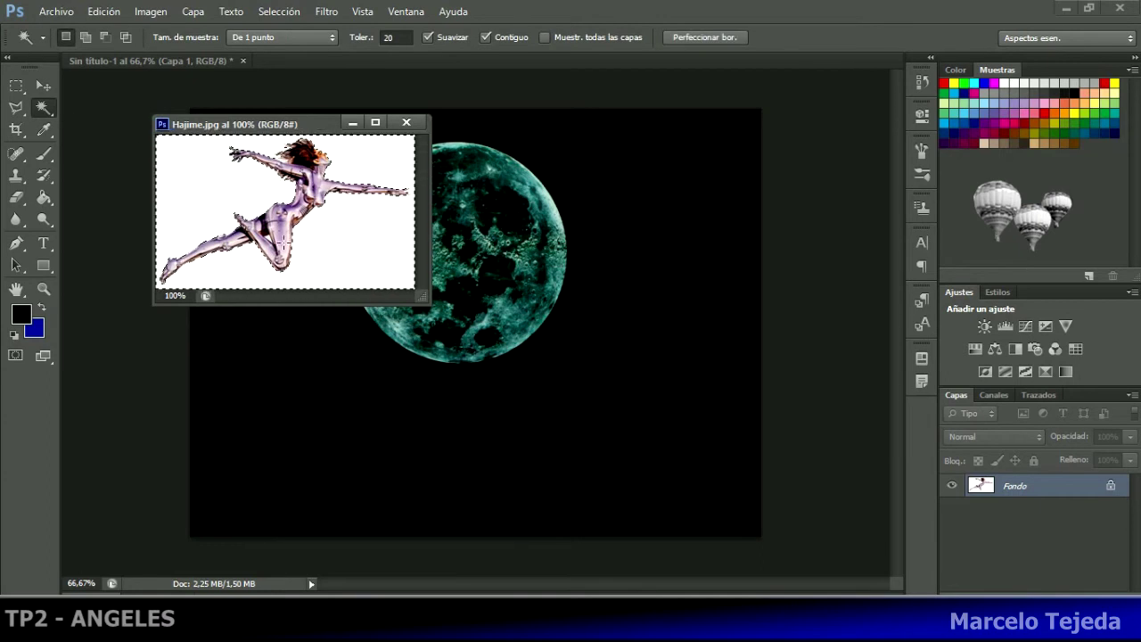
{"action": "left_click", "coordinate": [271, 11]}
{"action": "left_click", "coordinate": [288, 77]}
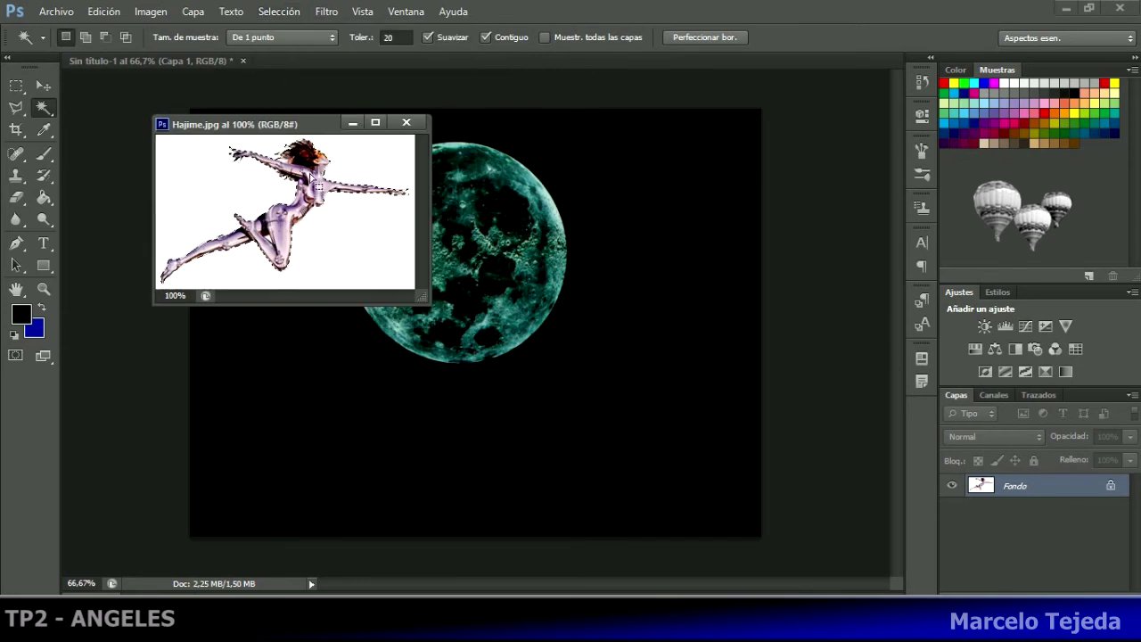
Step: Copy the selected figure into the composition just below the moon and close Hajime.jpg
{"action": "left_click", "coordinate": [43, 86]}
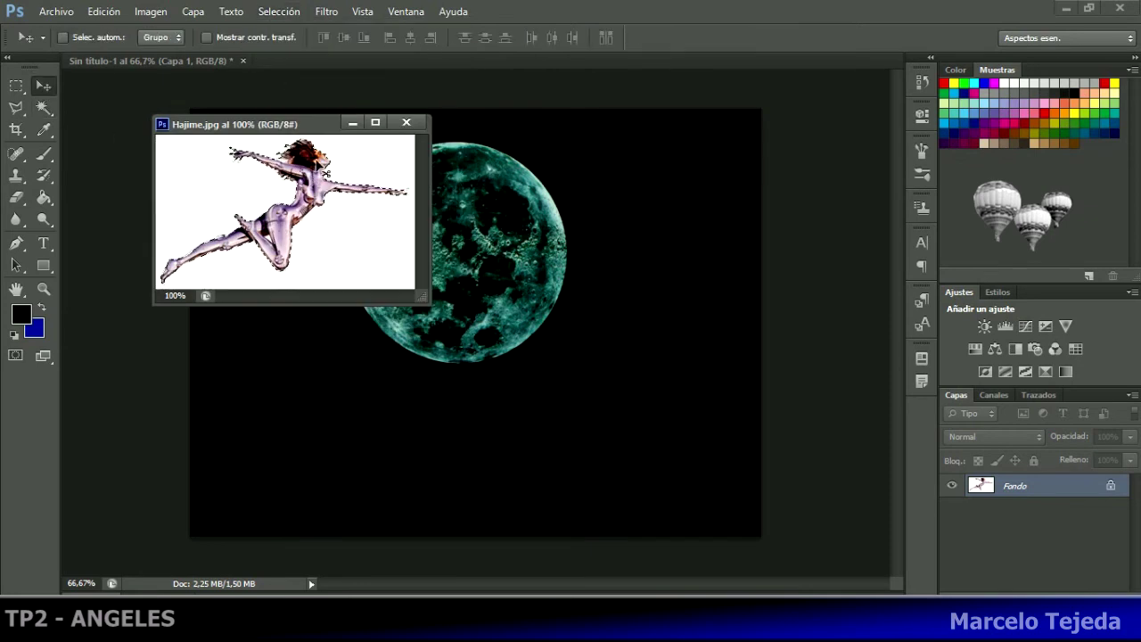
{"action": "left_click_drag", "start_coordinate": [319, 167], "coordinate": [445, 344]}
{"action": "left_click_drag", "start_coordinate": [505, 396], "coordinate": [506, 397]}
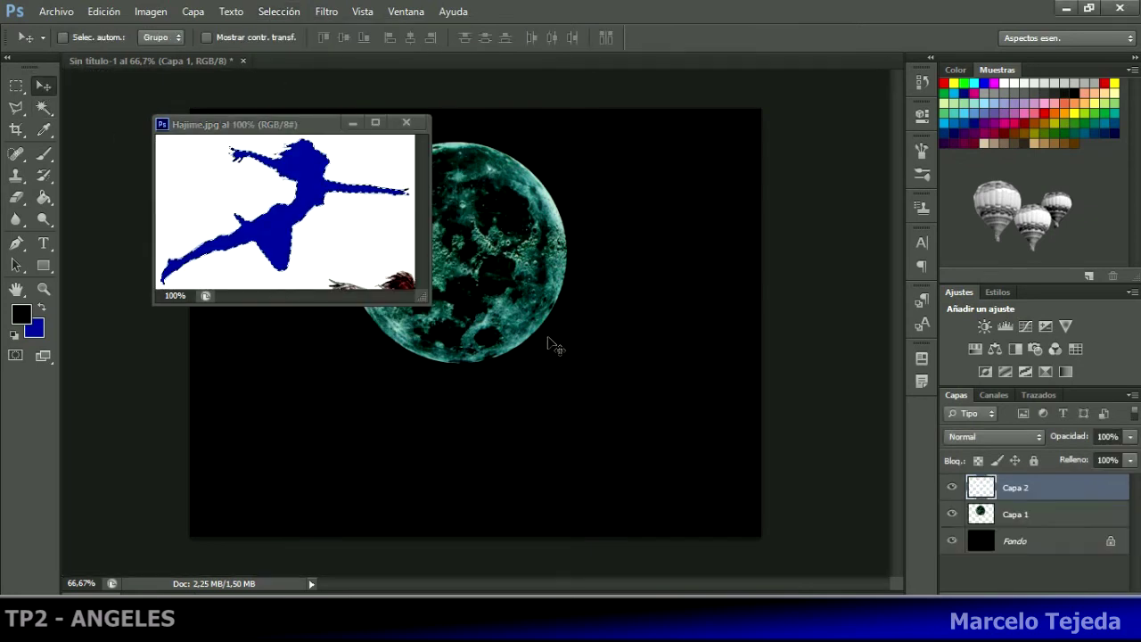
{"action": "left_click", "coordinate": [407, 122]}
Step: Remove the leftover white patches between the figure's legs and around its hair using Magic Wand selections
{"action": "left_click", "coordinate": [44, 289]}
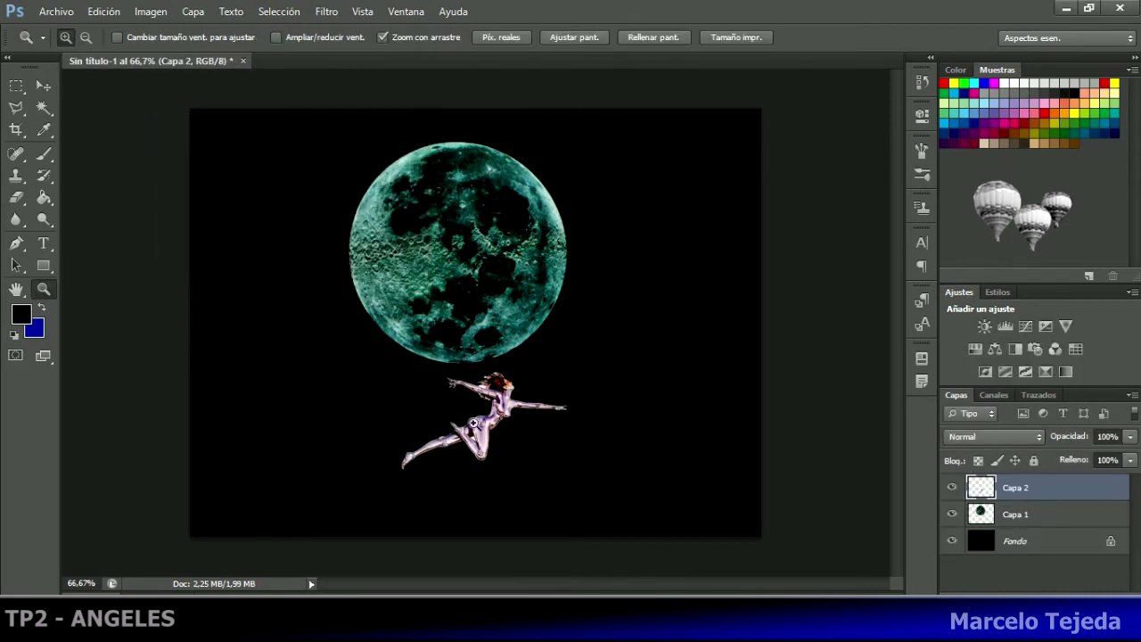
{"action": "left_click", "coordinate": [479, 446]}
{"action": "left_click", "coordinate": [479, 446]}
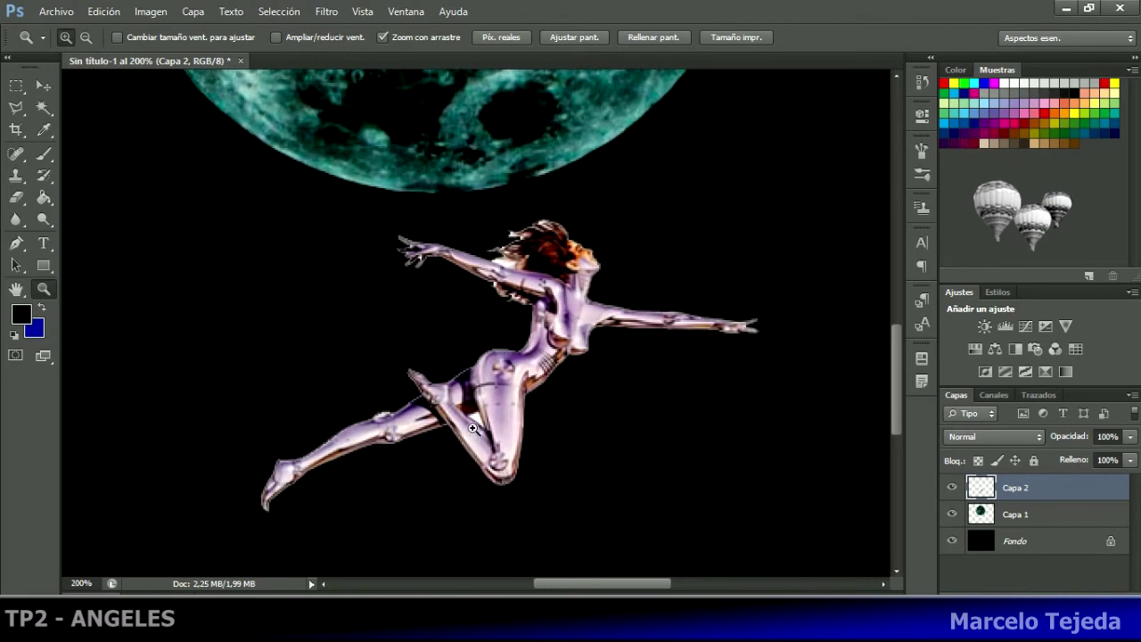
{"action": "left_click", "coordinate": [479, 446]}
{"action": "left_click", "coordinate": [44, 107]}
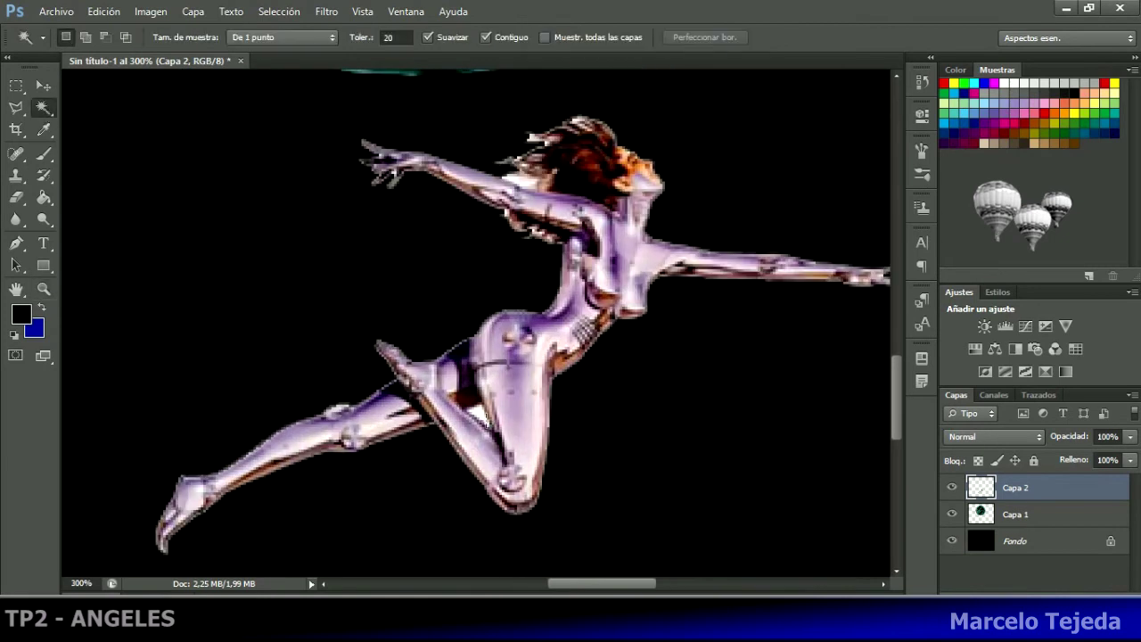
{"action": "left_click", "coordinate": [481, 418]}
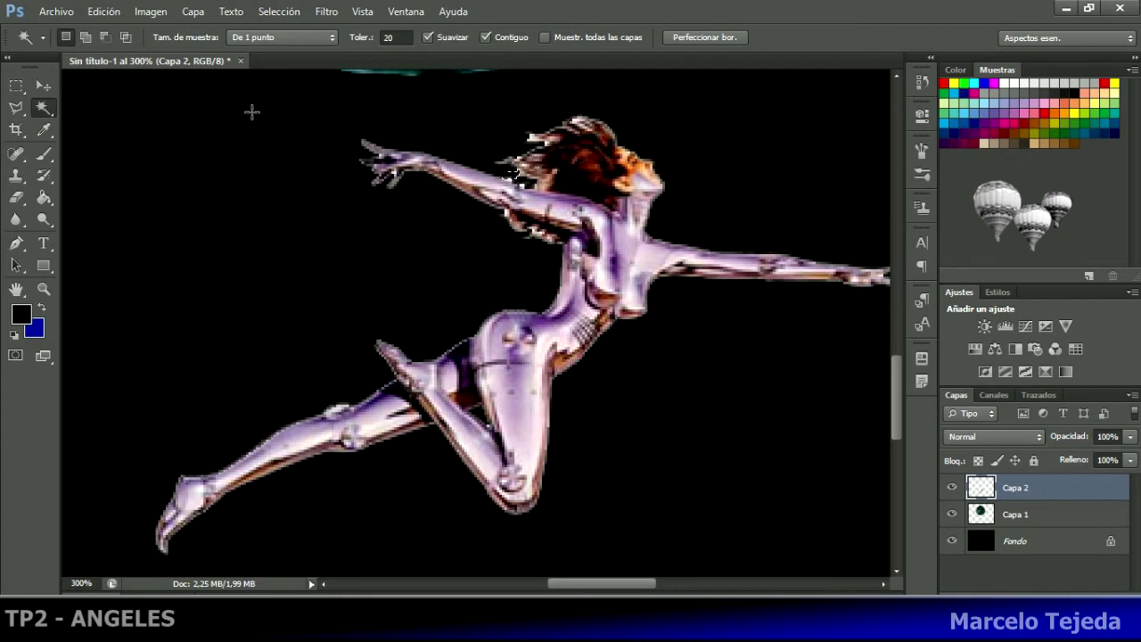
{"action": "left_click", "coordinate": [17, 86]}
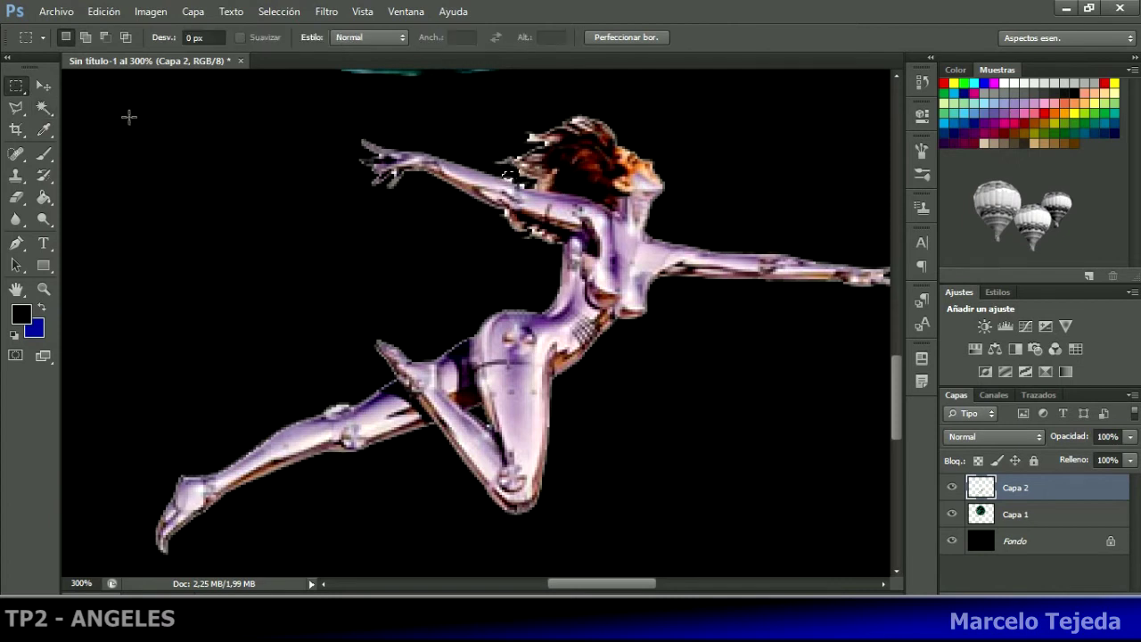
Step: Rename the moon's layer LUNA and the flying figure's layer ANGEL
{"action": "double_click", "coordinate": [44, 288]}
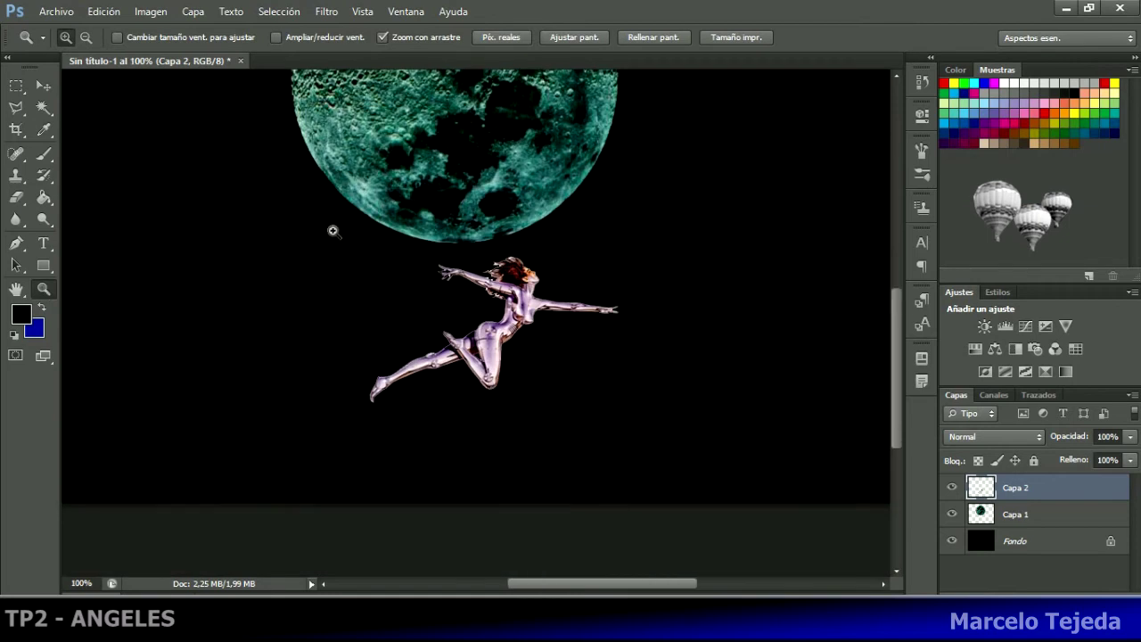
{"action": "left_click_drag", "start_coordinate": [896, 393], "coordinate": [889, 350]}
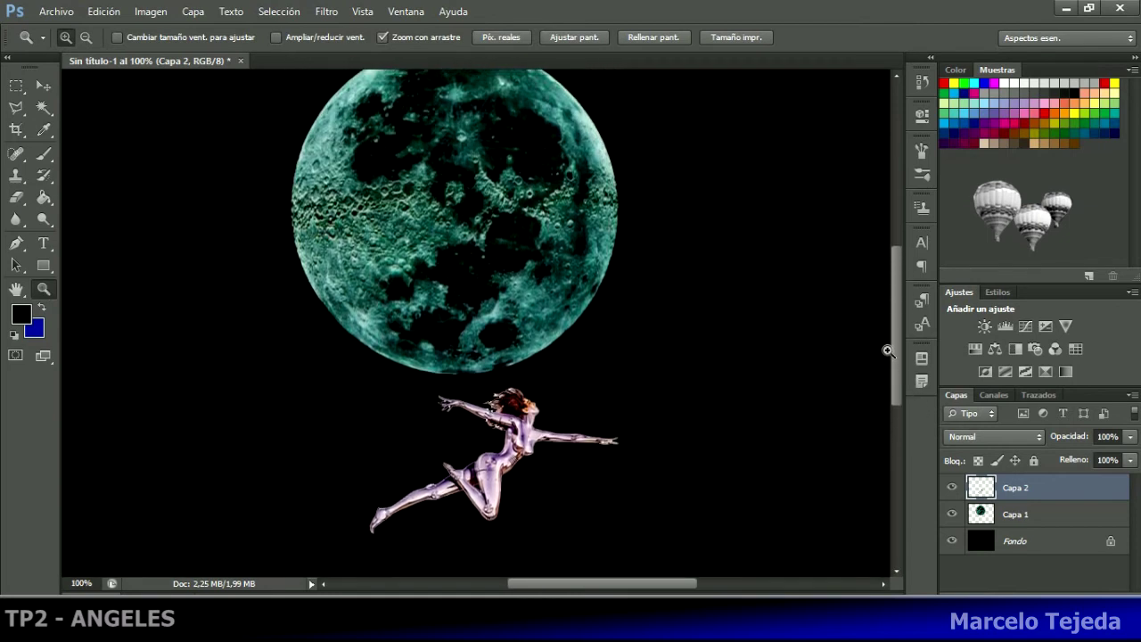
{"action": "left_click", "coordinate": [575, 37]}
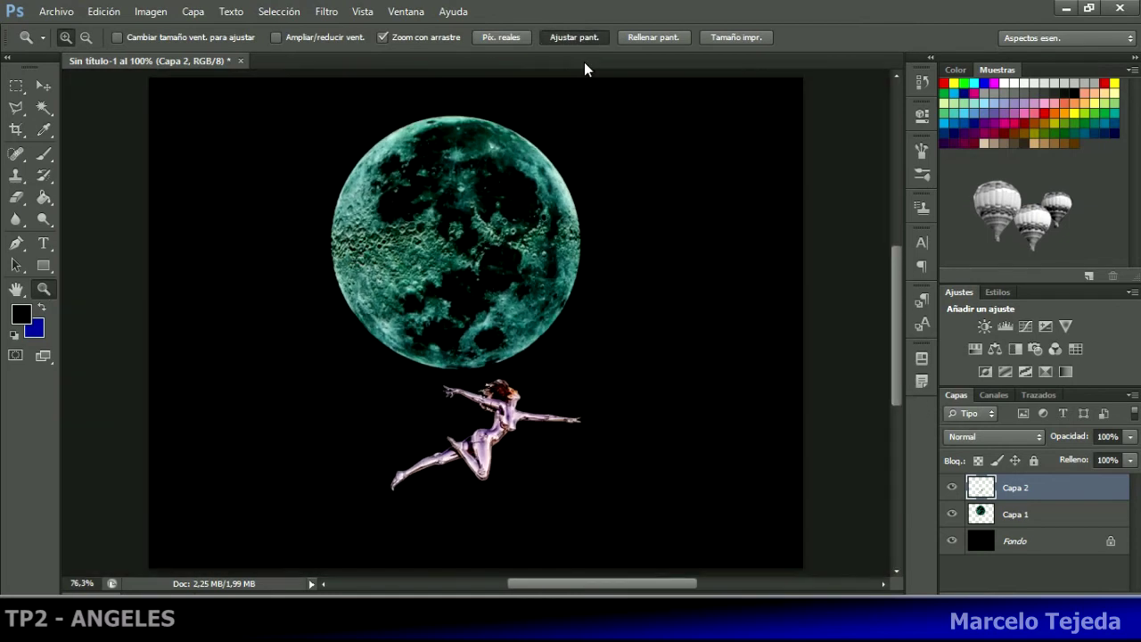
{"action": "left_click", "coordinate": [1012, 515]}
{"action": "double_click", "coordinate": [1014, 515]}
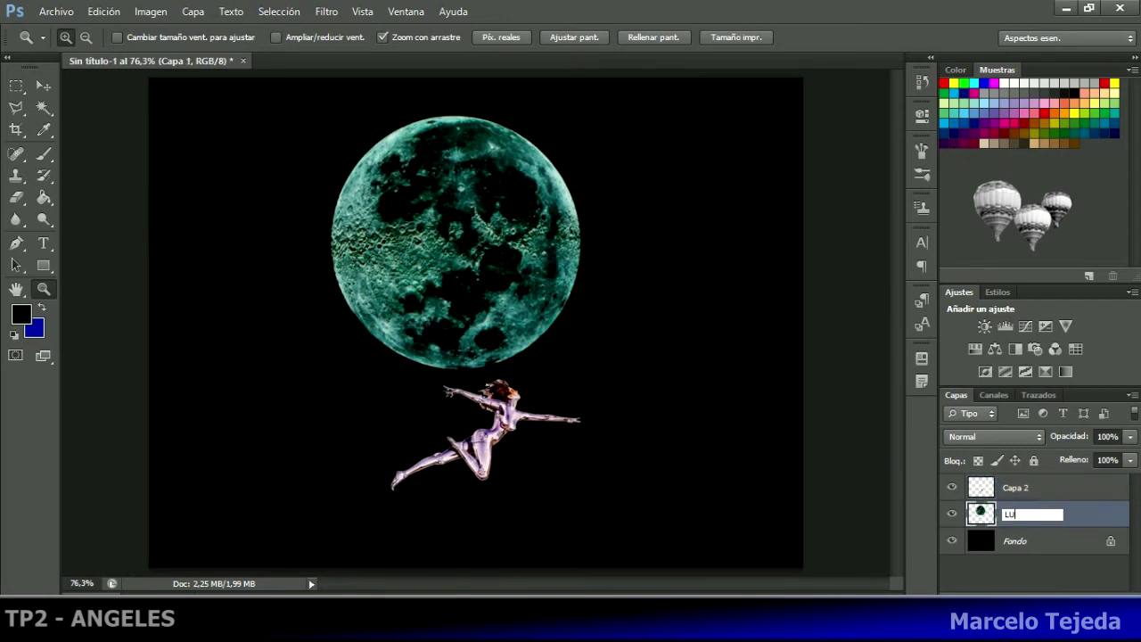
{"action": "key", "text": "Return"}
{"action": "left_click", "coordinate": [1015, 488]}
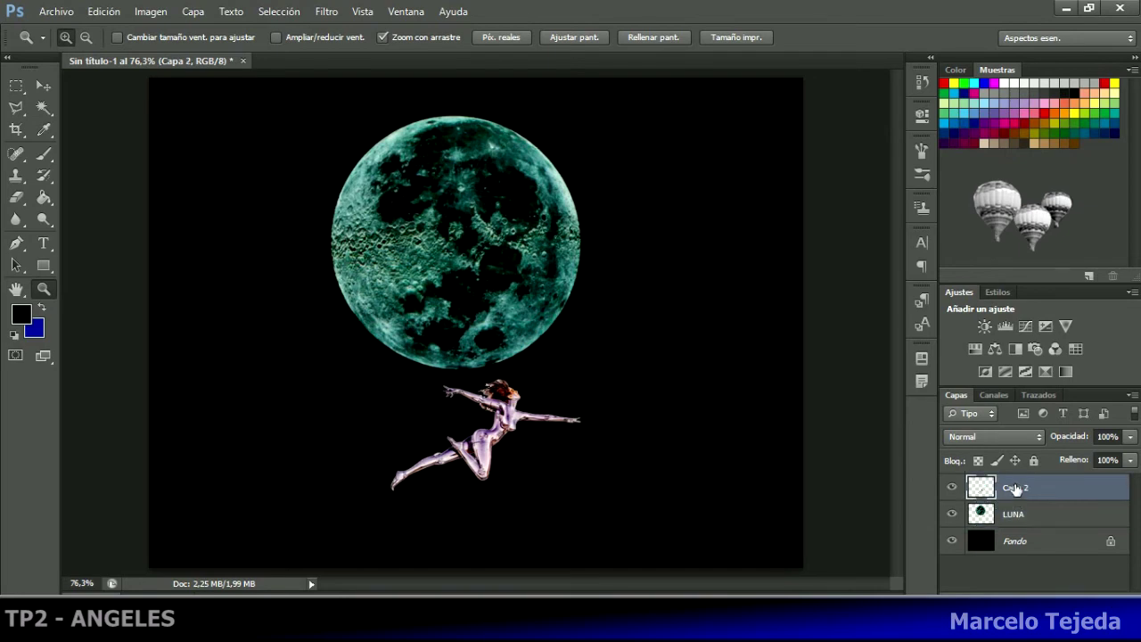
{"action": "double_click", "coordinate": [1016, 485]}
{"action": "key", "text": "Return"}
Step: Shift the moon slightly down and right, and place the angel at the moon's upper-left edge
{"action": "left_click", "coordinate": [47, 85]}
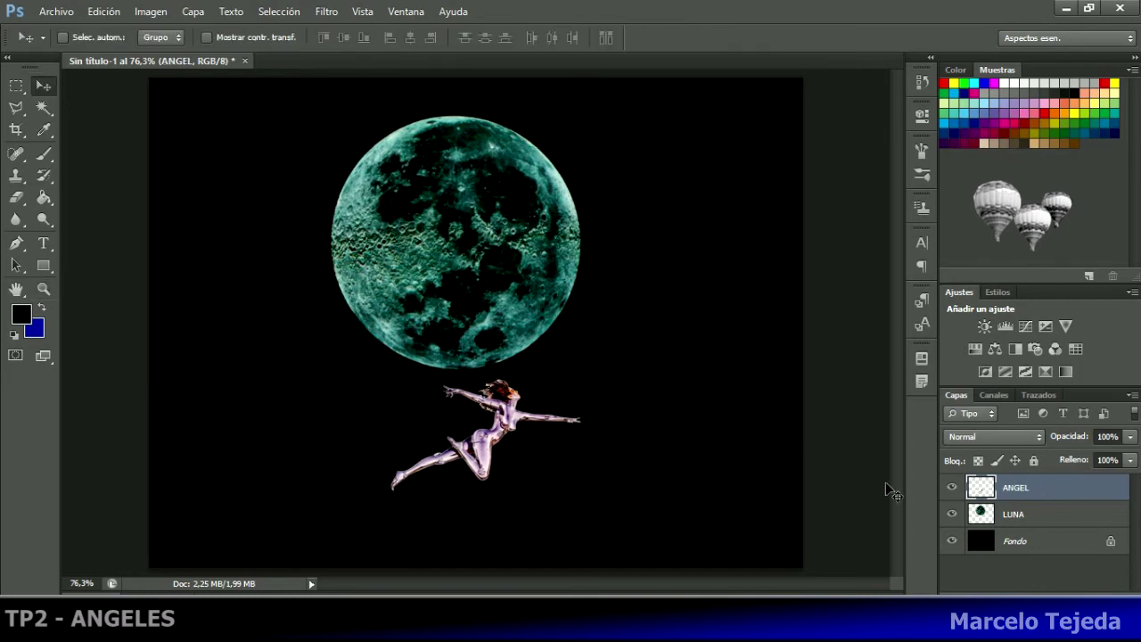
{"action": "left_click", "coordinate": [1007, 515]}
{"action": "left_click_drag", "start_coordinate": [489, 226], "coordinate": [526, 253]}
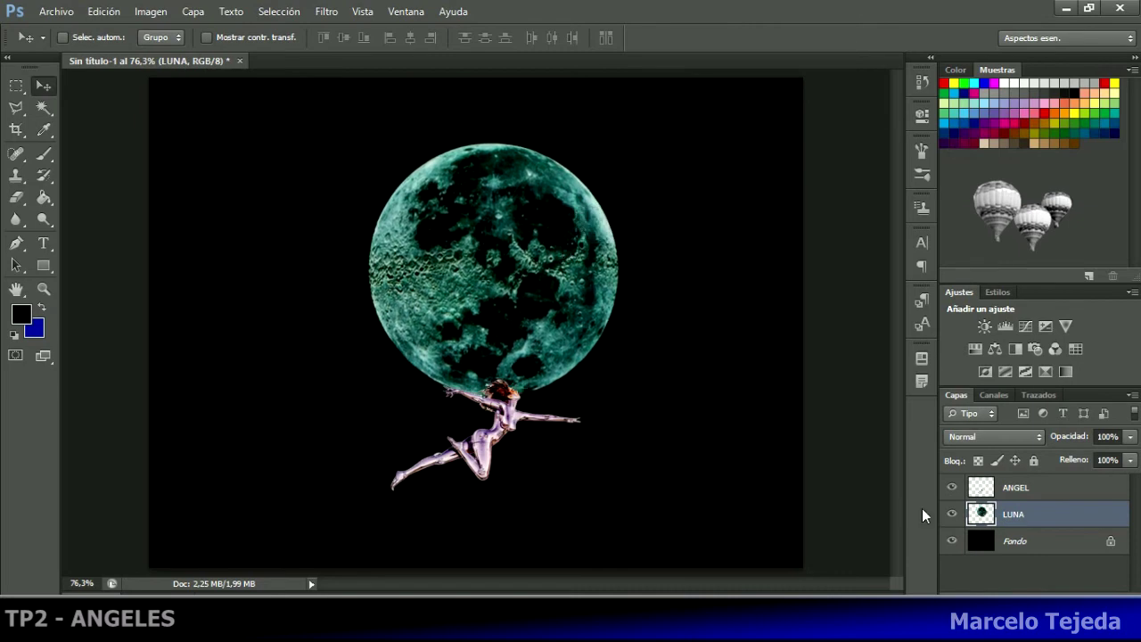
{"action": "left_click", "coordinate": [1014, 491]}
{"action": "left_click_drag", "start_coordinate": [501, 459], "coordinate": [342, 196]}
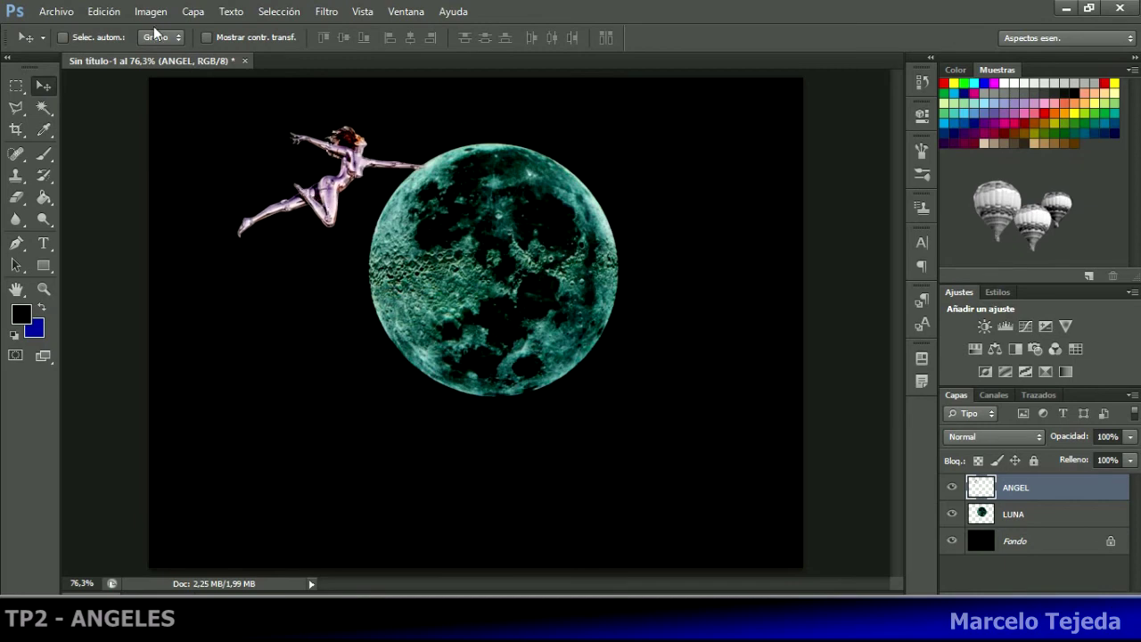
Step: Rotate the angel counterclockwise to about -16.86°
{"action": "left_click", "coordinate": [103, 10]}
{"action": "mouse_move", "coordinate": [341, 331]}
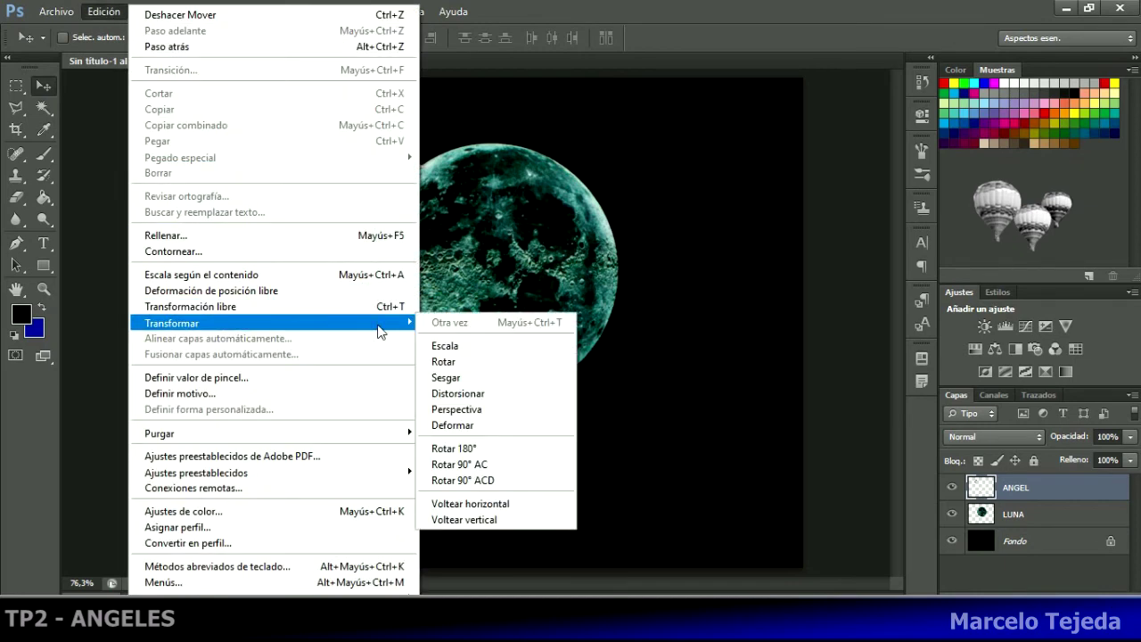
{"action": "left_click", "coordinate": [460, 362]}
{"action": "left_click_drag", "start_coordinate": [443, 246], "coordinate": [450, 210]}
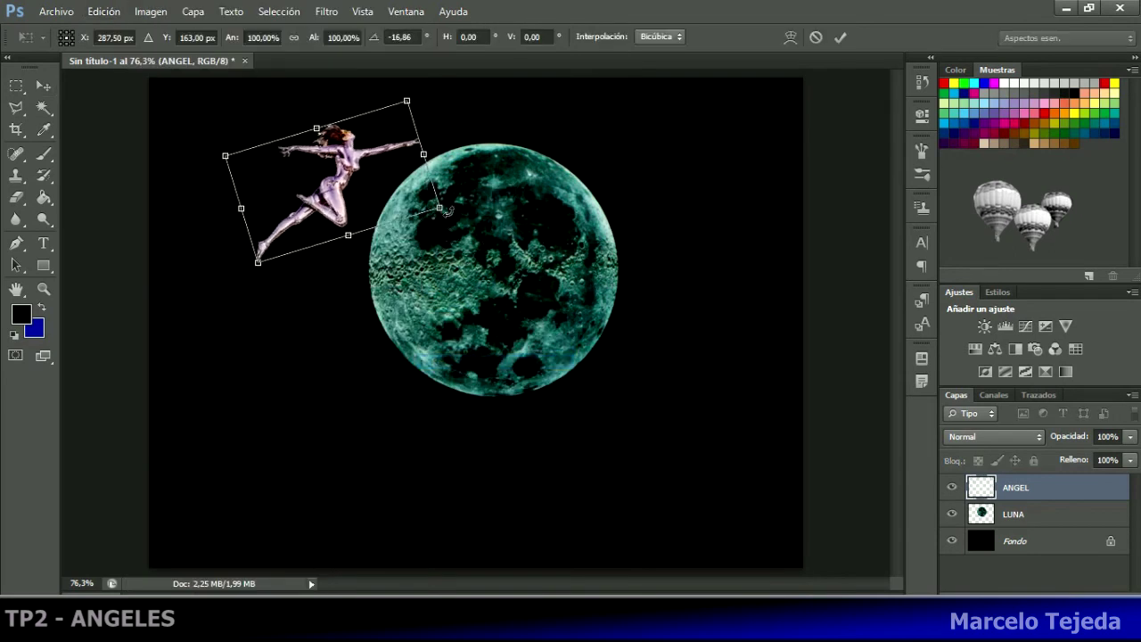
{"action": "key", "text": "Return"}
Step: Lower the rotated angel slightly and move the moon down and a little left, beneath her outstretched arm
{"action": "left_click_drag", "start_coordinate": [330, 178], "coordinate": [339, 212]}
{"action": "left_click", "coordinate": [988, 514]}
{"action": "left_click_drag", "start_coordinate": [471, 295], "coordinate": [452, 329]}
Step: Duplicate the ANGEL layer and move the copy horizontally about 13.86 cm to the moon's right side
{"action": "left_click", "coordinate": [1030, 489]}
{"action": "right_click", "coordinate": [1032, 486]}
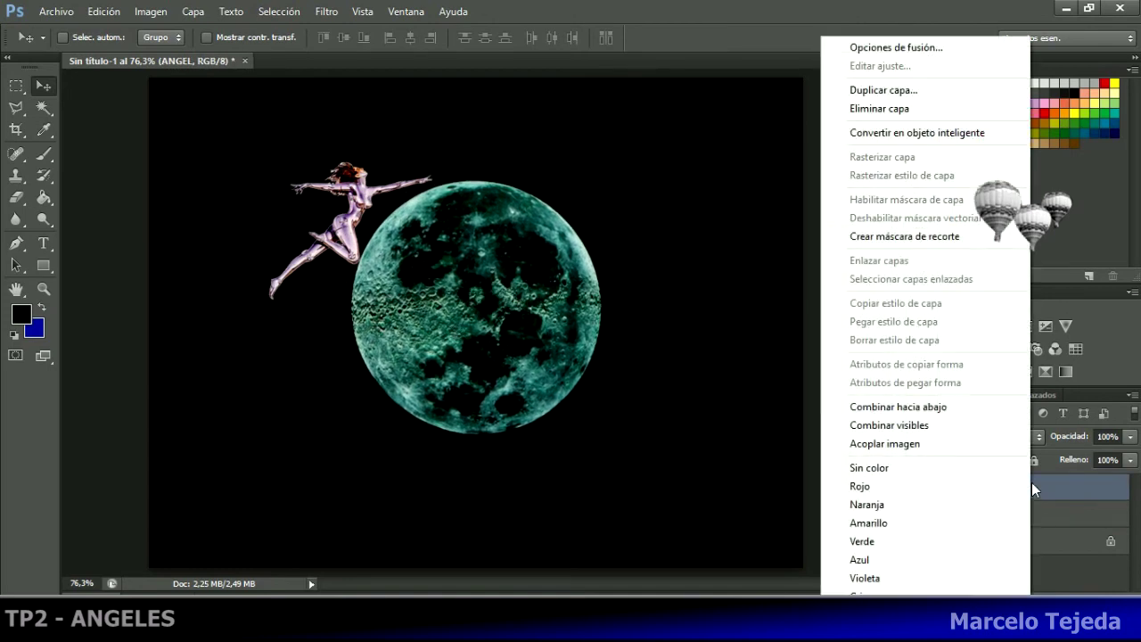
{"action": "left_click", "coordinate": [880, 90]}
{"action": "left_click", "coordinate": [632, 208]}
{"action": "key", "text": "Return"}
{"action": "left_click_drag", "start_coordinate": [375, 220], "coordinate": [602, 220]}
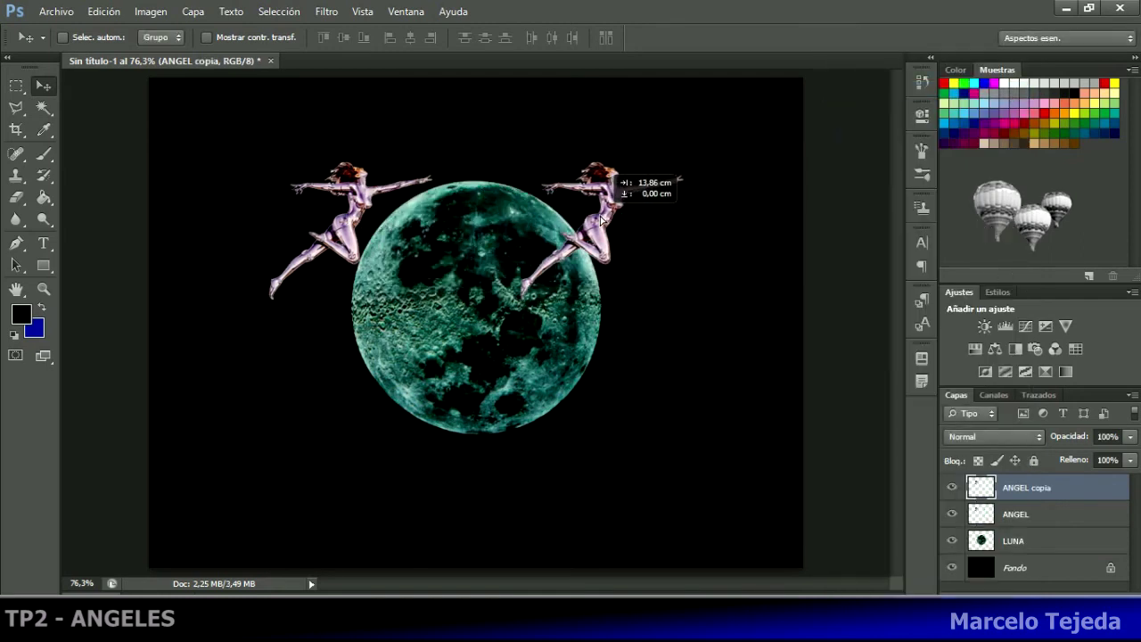
Step: Flip the angel copy horizontally and place it at the moon's upper-right edge, mirroring the first angel
{"action": "left_click", "coordinate": [103, 11]}
{"action": "mouse_move", "coordinate": [288, 324]}
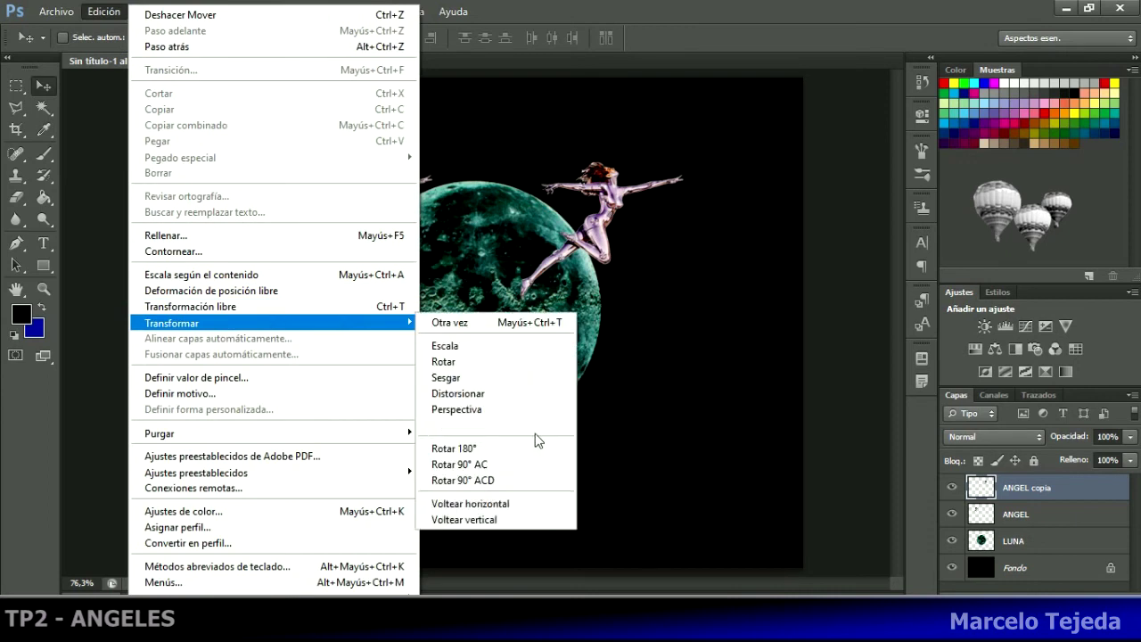
{"action": "left_click", "coordinate": [515, 502]}
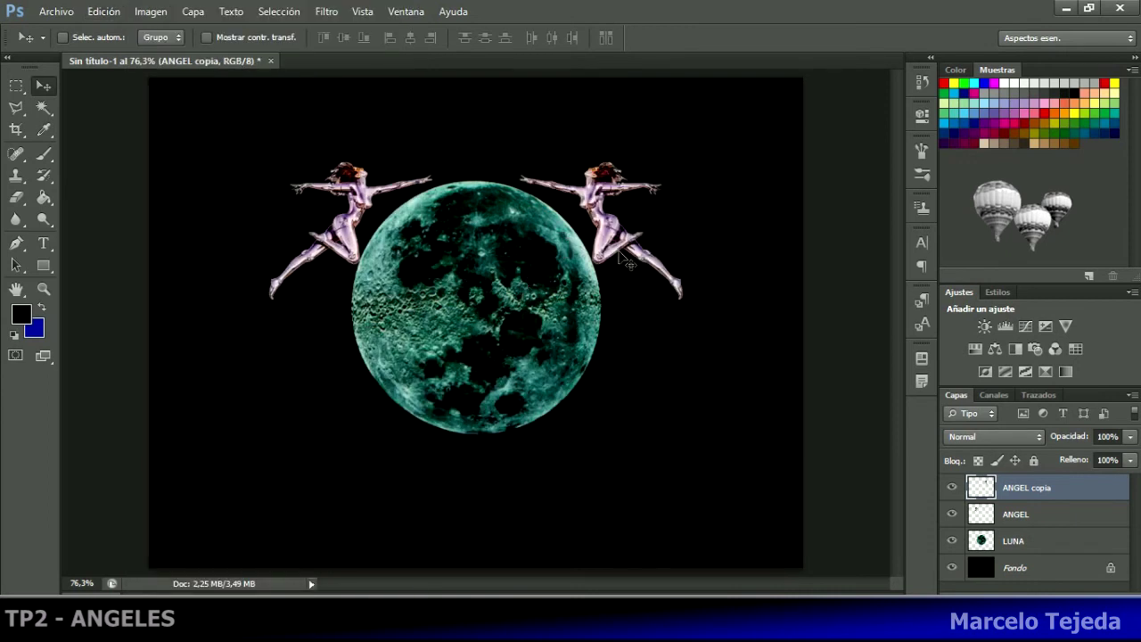
{"action": "left_click_drag", "start_coordinate": [615, 236], "coordinate": [581, 219]}
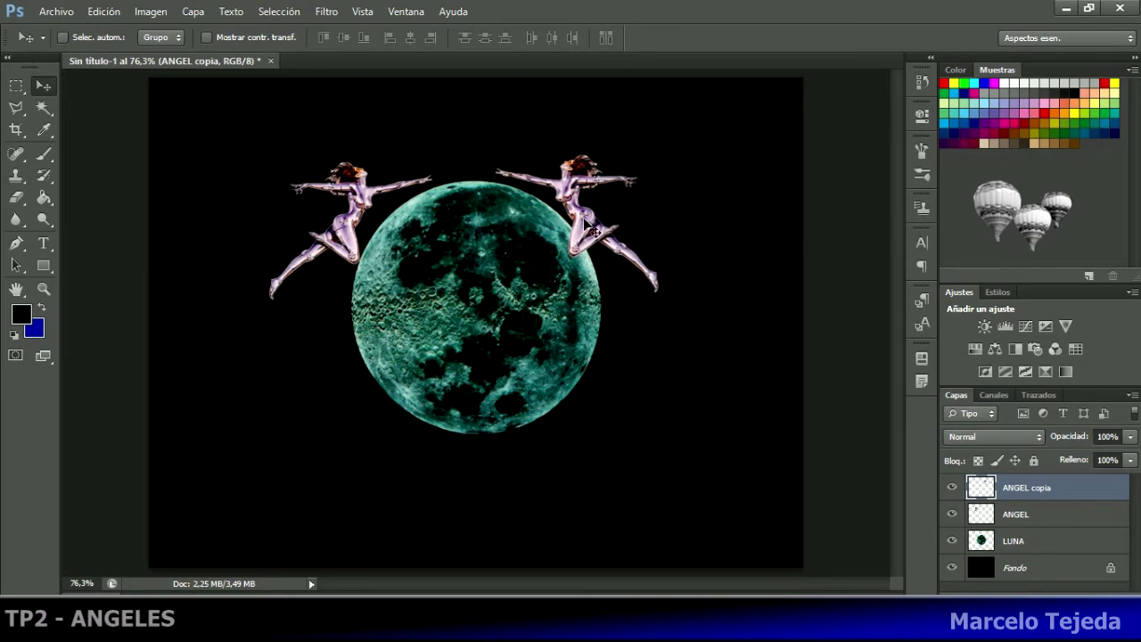
Step: Duplicate the ANGEL layer again and place the copy over the moon's left side
{"action": "left_click", "coordinate": [1015, 515]}
{"action": "right_click", "coordinate": [1015, 516]}
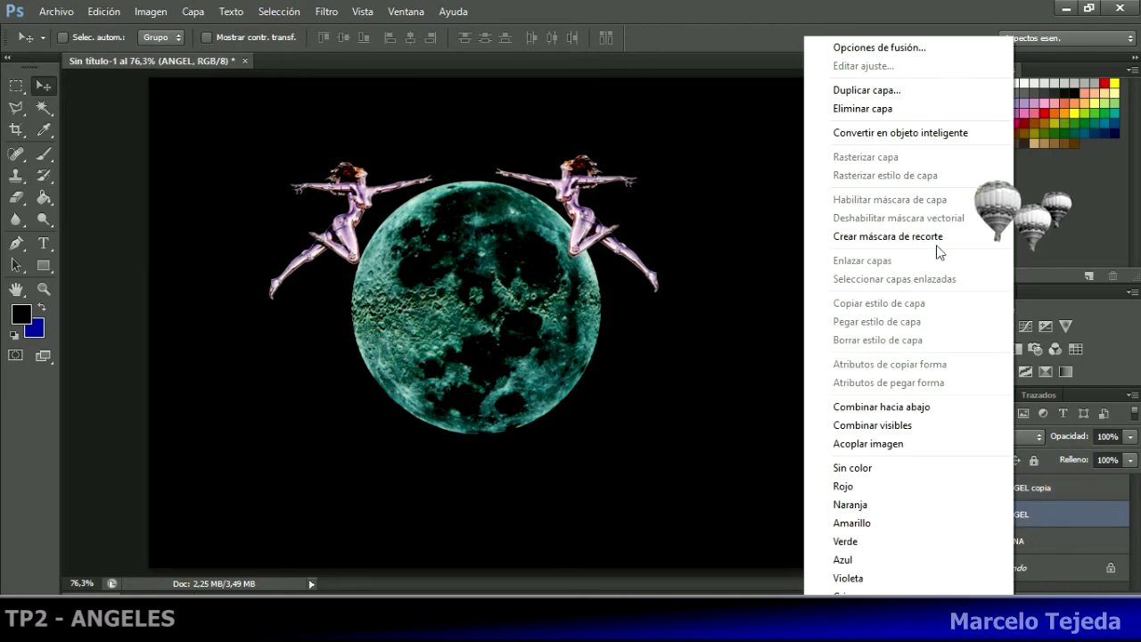
{"action": "left_click", "coordinate": [859, 92]}
{"action": "left_click", "coordinate": [732, 187]}
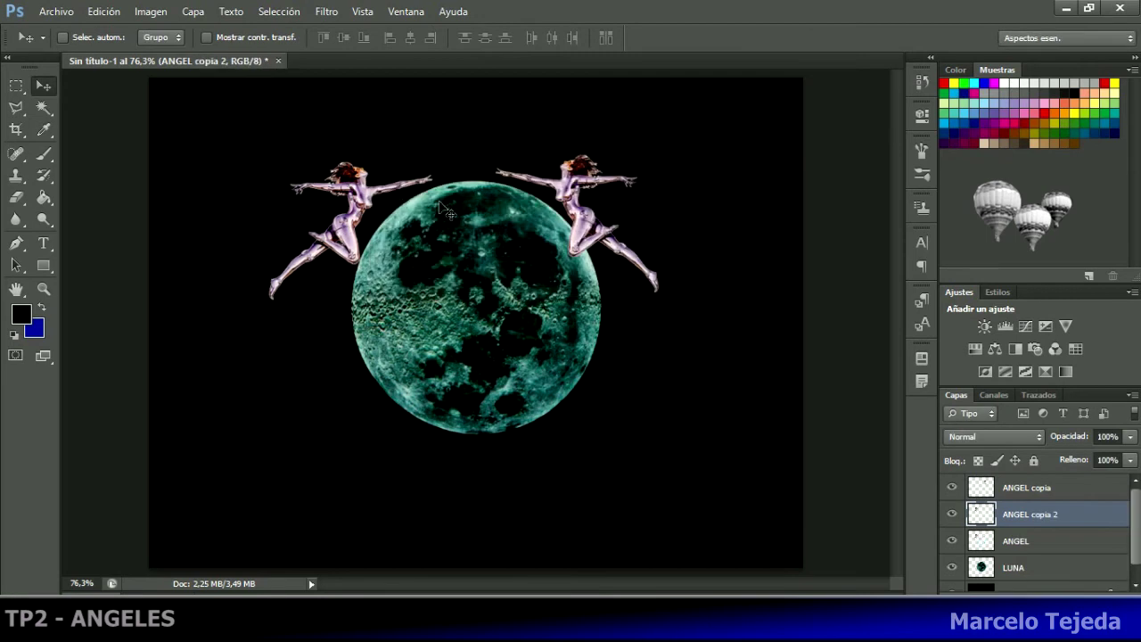
{"action": "left_click_drag", "start_coordinate": [388, 218], "coordinate": [424, 276]}
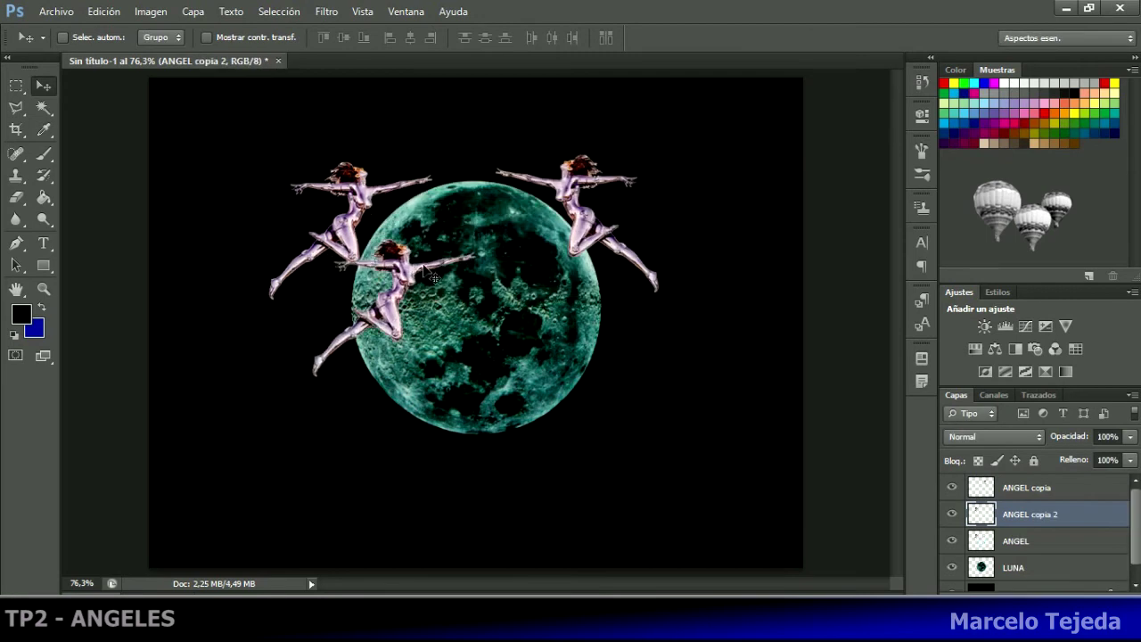
Step: Rotate the angel over the moon's left side to about -26.85° and move it slightly up and right
{"action": "left_click", "coordinate": [89, 13]}
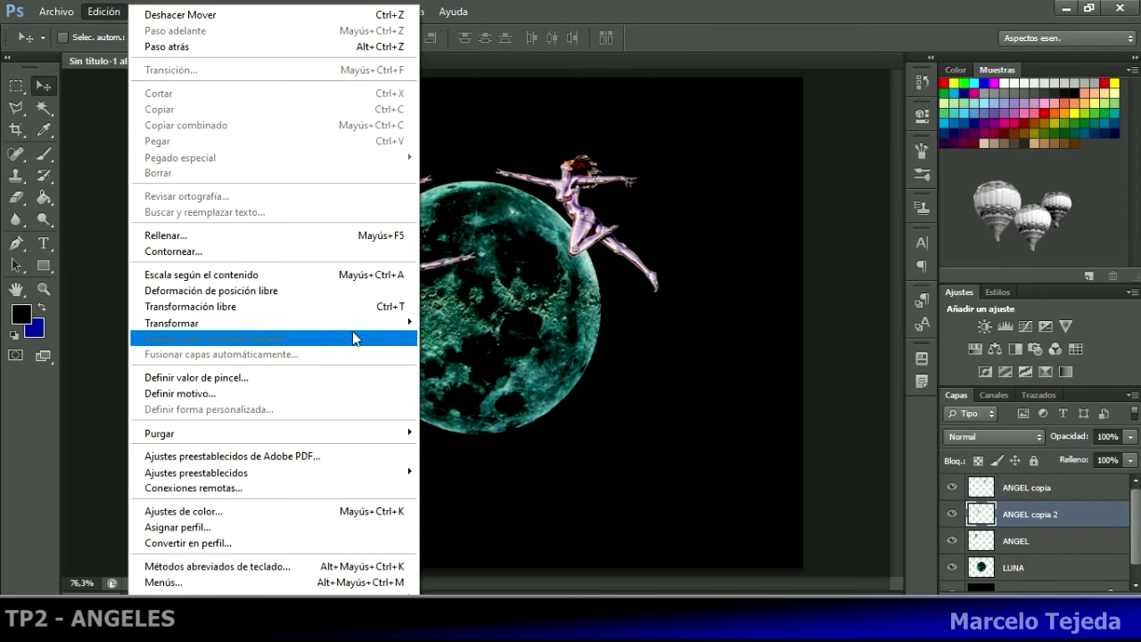
{"action": "mouse_move", "coordinate": [377, 323]}
{"action": "left_click", "coordinate": [443, 361]}
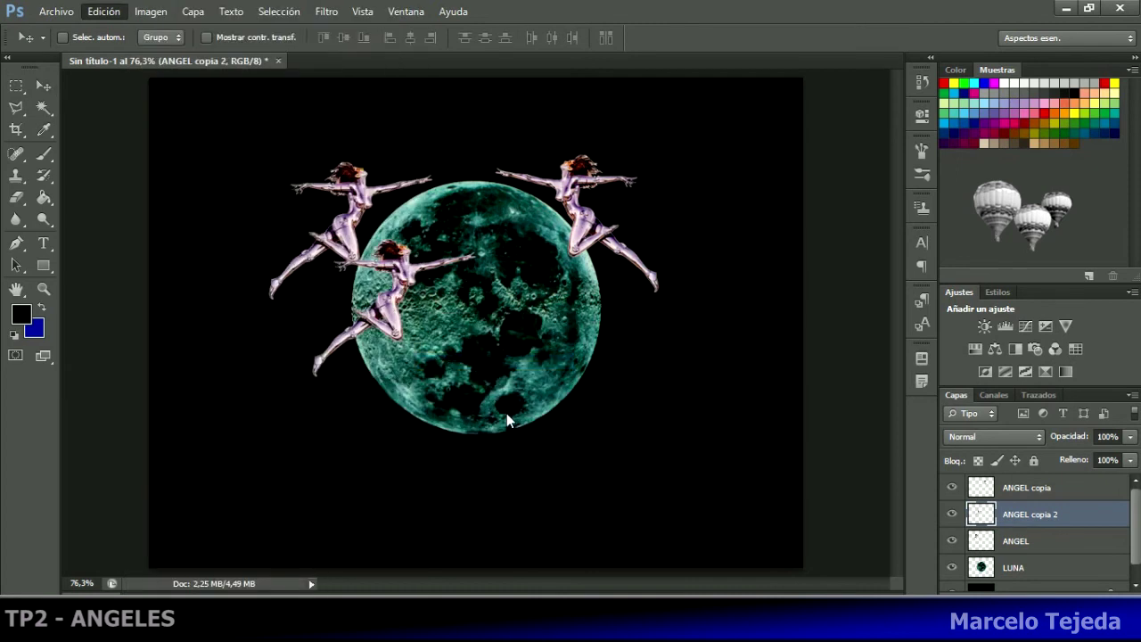
{"action": "left_click_drag", "start_coordinate": [485, 385], "coordinate": [512, 332]}
{"action": "left_click", "coordinate": [44, 86]}
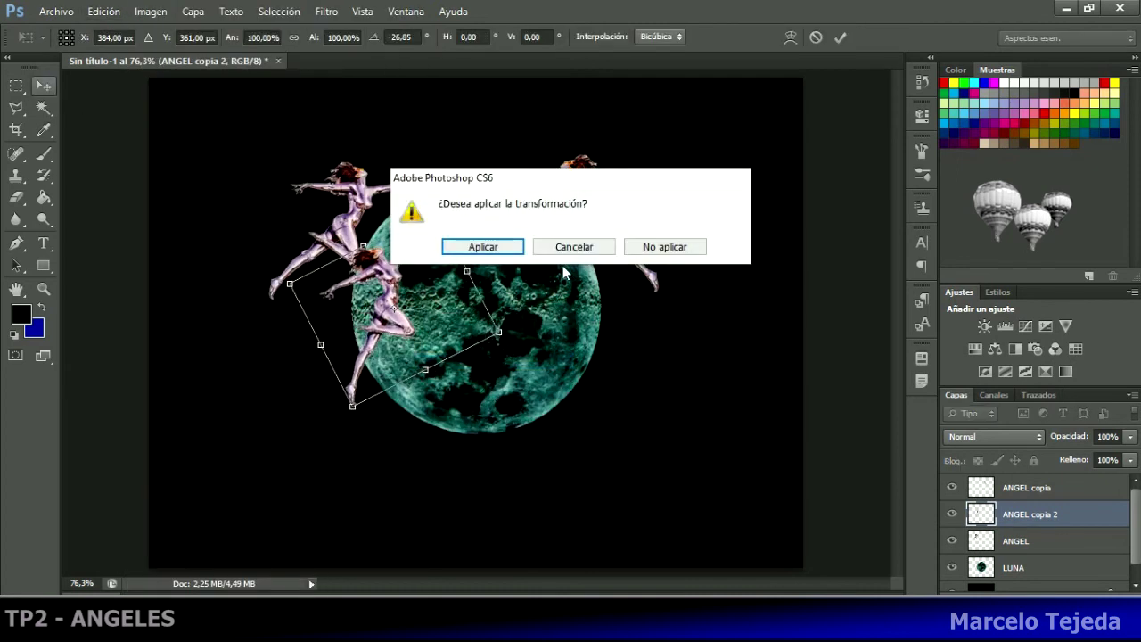
{"action": "left_click", "coordinate": [492, 248]}
{"action": "left_click_drag", "start_coordinate": [395, 265], "coordinate": [421, 232]}
Step: Duplicate the ANGEL copia 2 layer, flip the duplicate horizontally and place it over the moon's right side
{"action": "right_click", "coordinate": [1044, 517]}
{"action": "left_click", "coordinate": [881, 89]}
{"action": "left_click", "coordinate": [727, 184]}
{"action": "left_click_drag", "start_coordinate": [434, 232], "coordinate": [488, 230]}
{"action": "left_click", "coordinate": [104, 11]}
{"action": "mouse_move", "coordinate": [327, 323]}
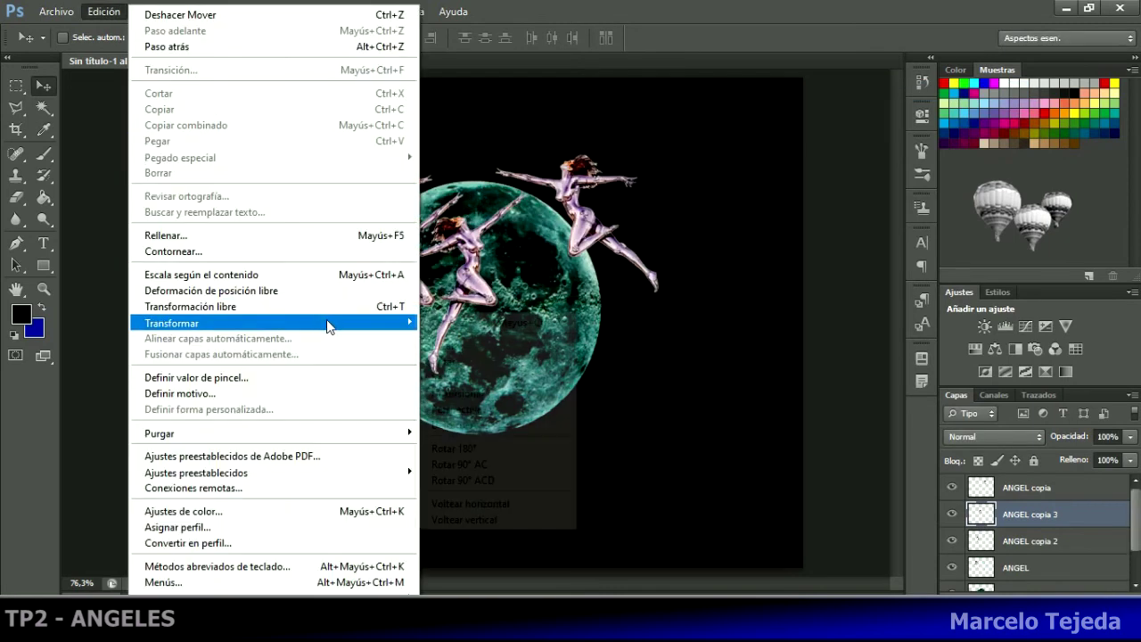
{"action": "left_click", "coordinate": [511, 504]}
{"action": "left_click_drag", "start_coordinate": [457, 282], "coordinate": [526, 271]}
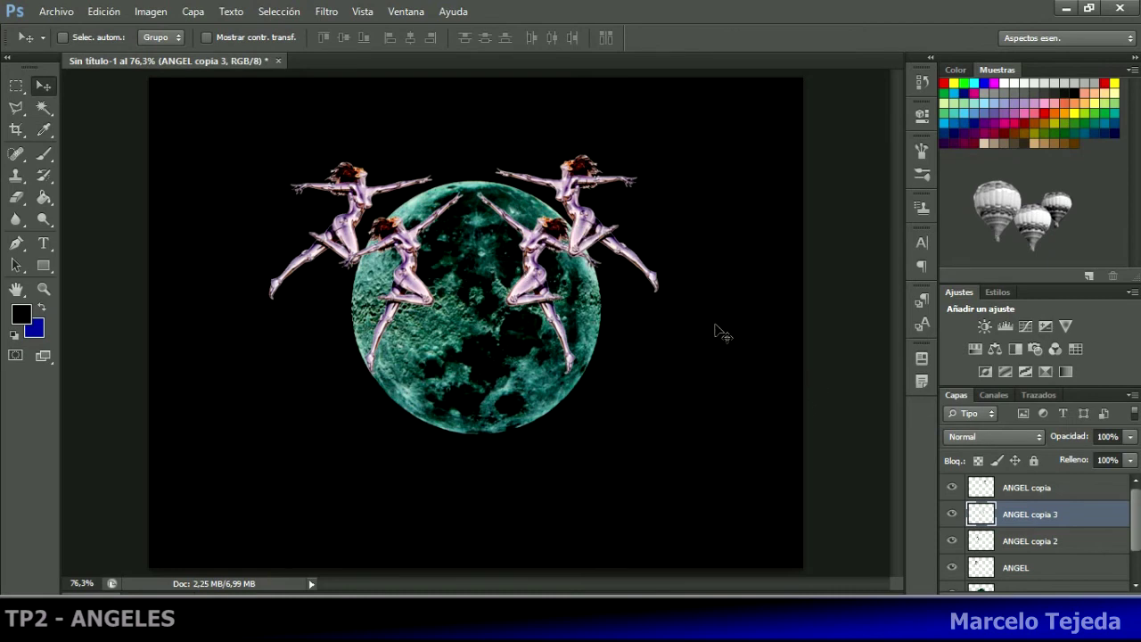
Step: Apply a lens flare (Destello) to the Fondo layer, centred in its upper middle, with the Prime de 105 mm lens and 105% brightness
{"action": "left_click_drag", "start_coordinate": [1136, 521], "coordinate": [1135, 548]}
{"action": "left_click", "coordinate": [1033, 578]}
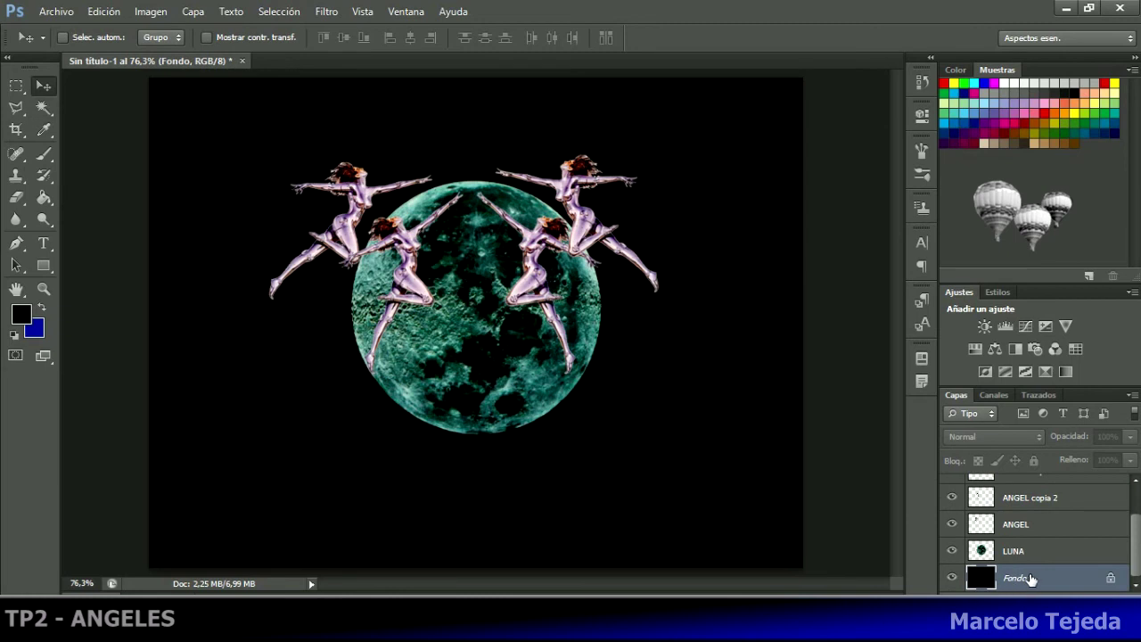
{"action": "left_click", "coordinate": [327, 11]}
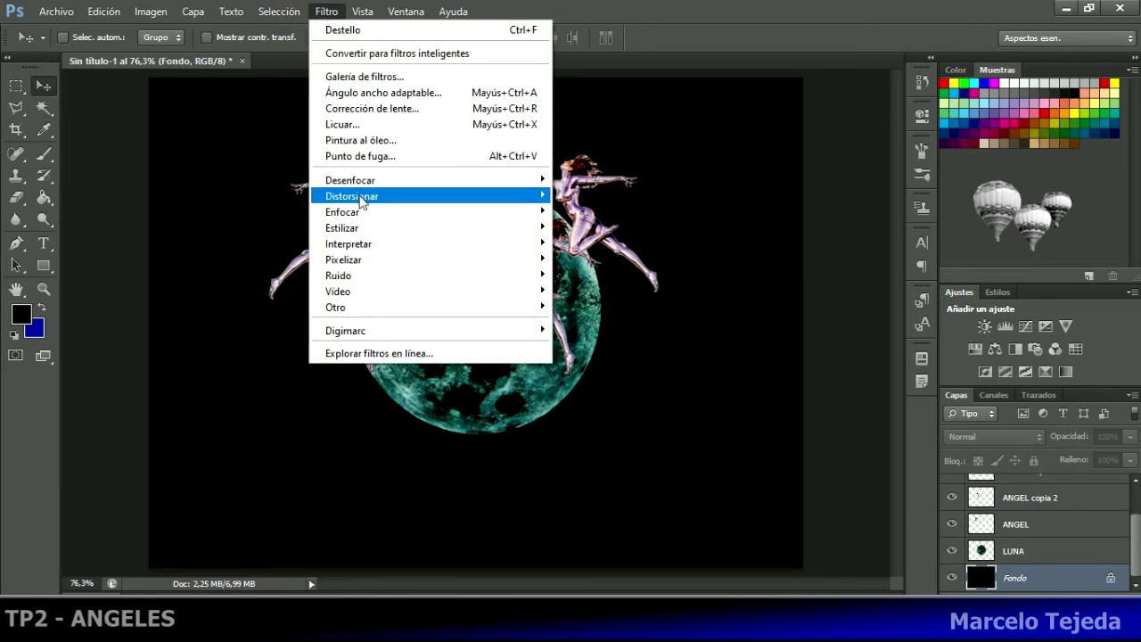
{"action": "mouse_move", "coordinate": [398, 202]}
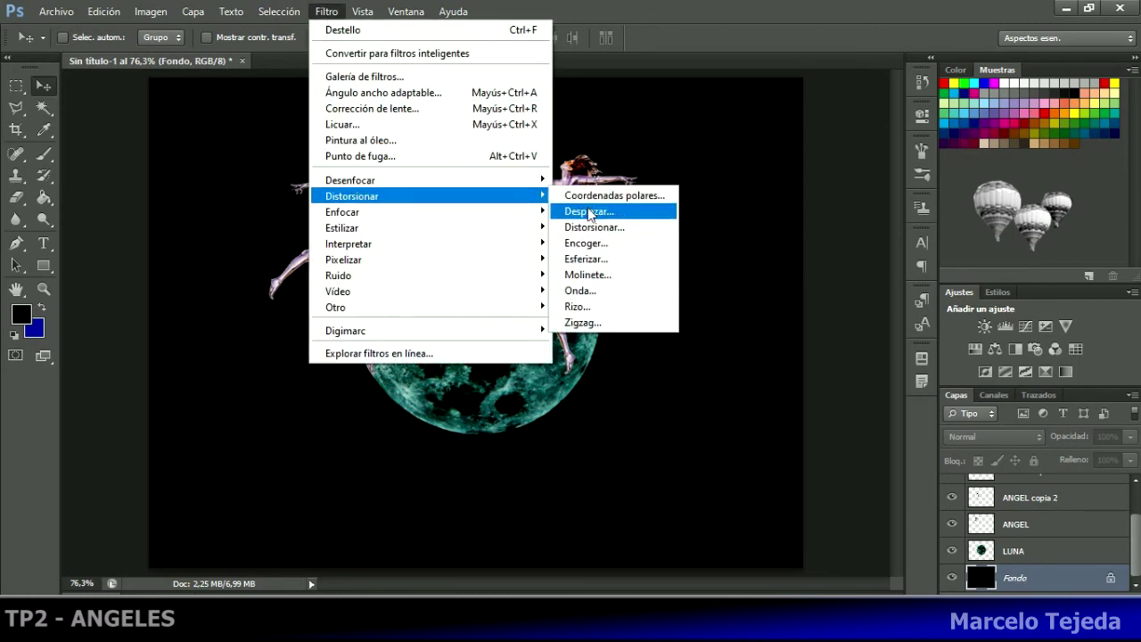
{"action": "mouse_move", "coordinate": [504, 245]}
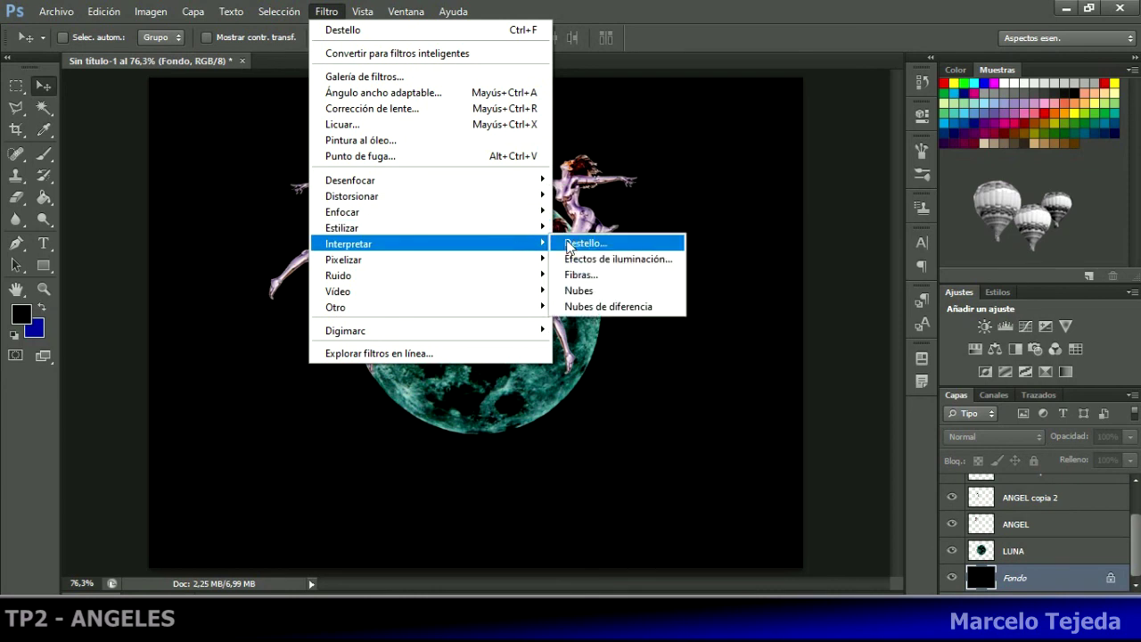
{"action": "left_click", "coordinate": [575, 244]}
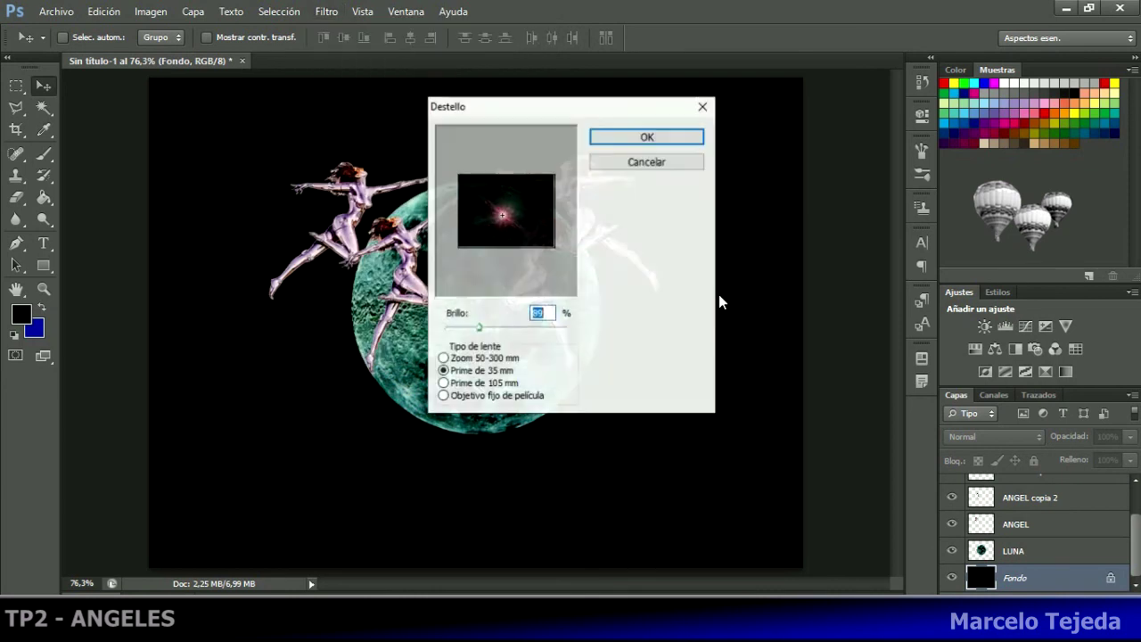
{"action": "left_click", "coordinate": [504, 195]}
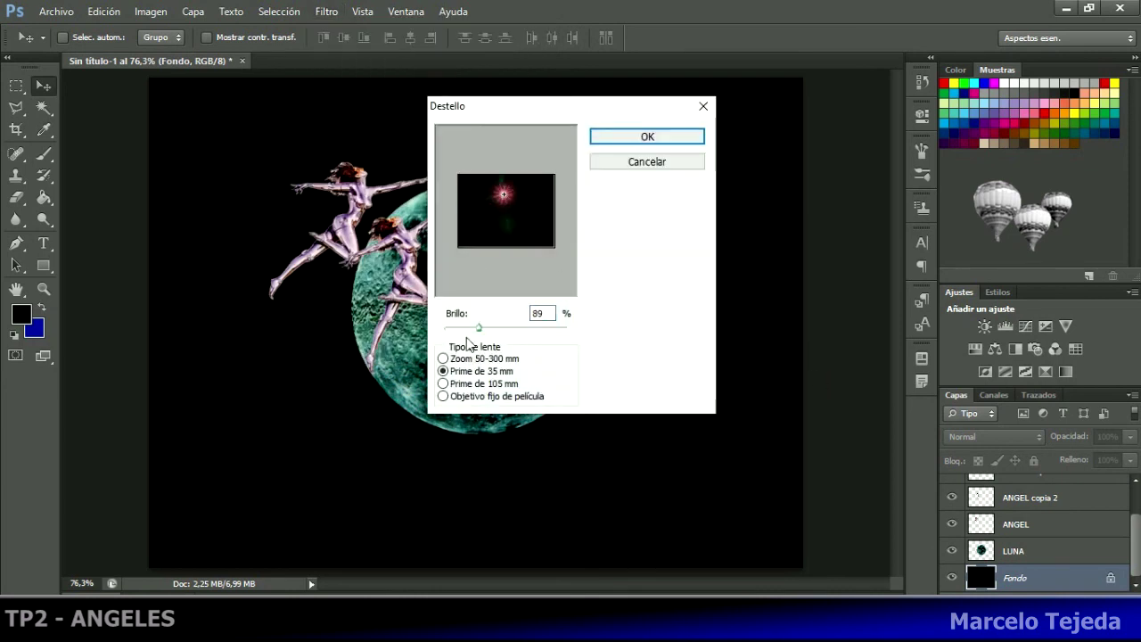
{"action": "left_click", "coordinate": [463, 384]}
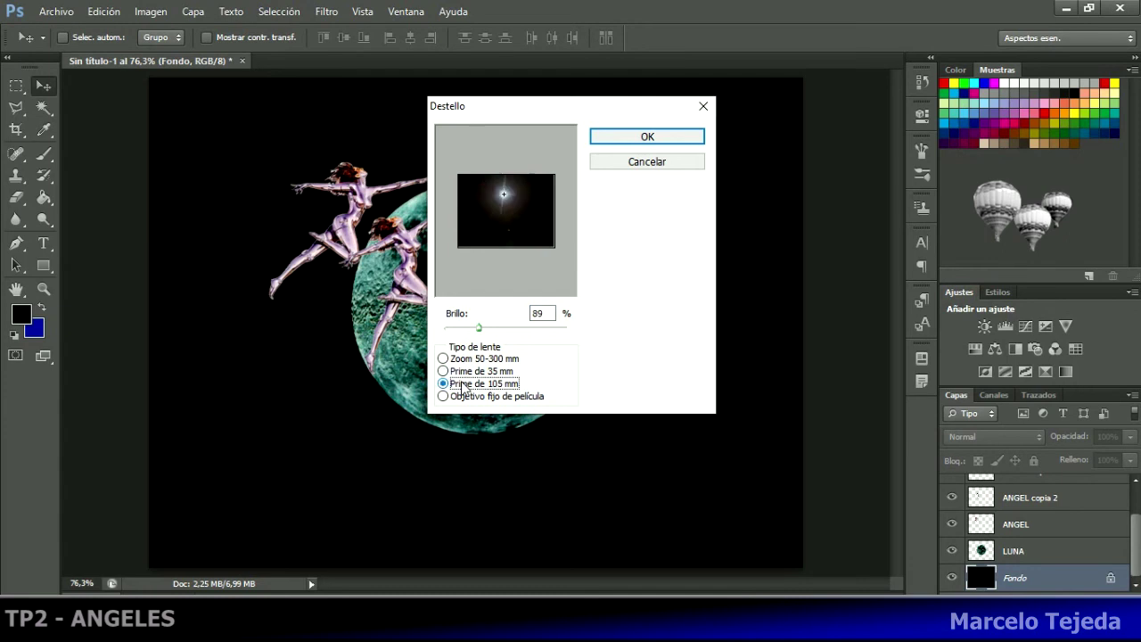
{"action": "left_click", "coordinate": [485, 328]}
{"action": "left_click", "coordinate": [656, 135]}
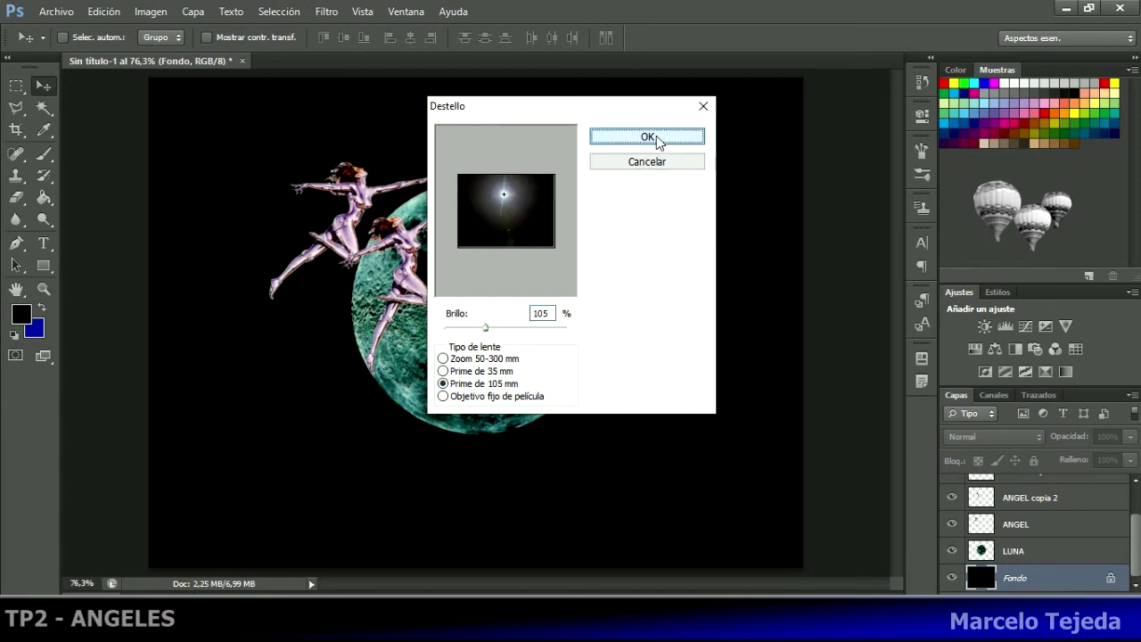
Step: Move the moon down below the flare, and lower all four angel layers together to match
{"action": "left_click", "coordinate": [1020, 553]}
{"action": "left_click_drag", "start_coordinate": [494, 318], "coordinate": [486, 347]}
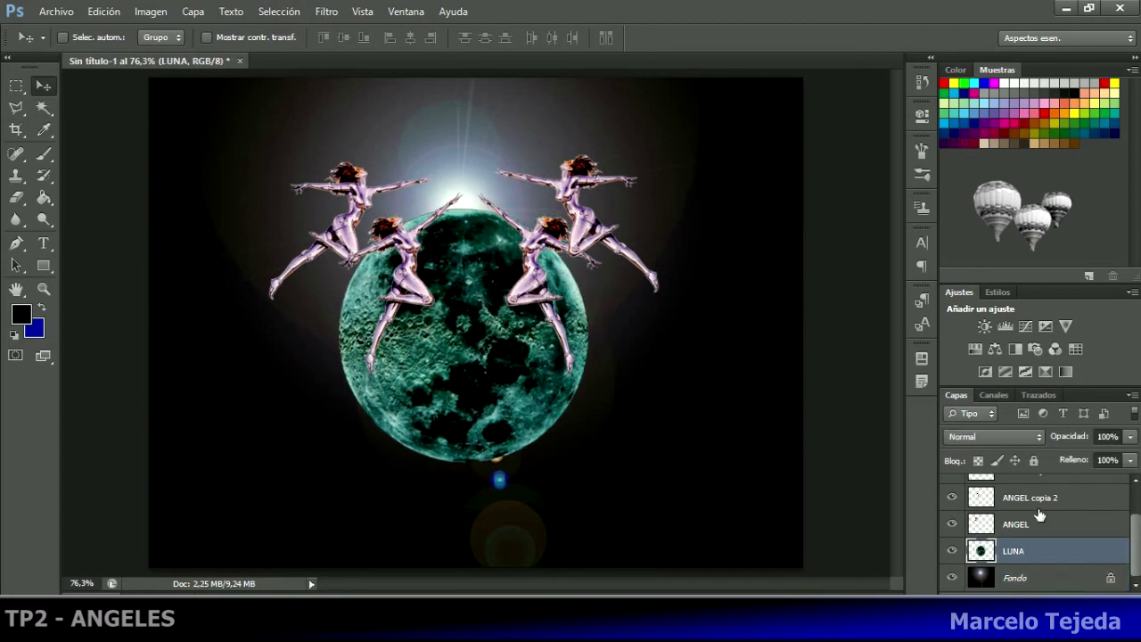
{"action": "left_click", "coordinate": [1030, 524]}
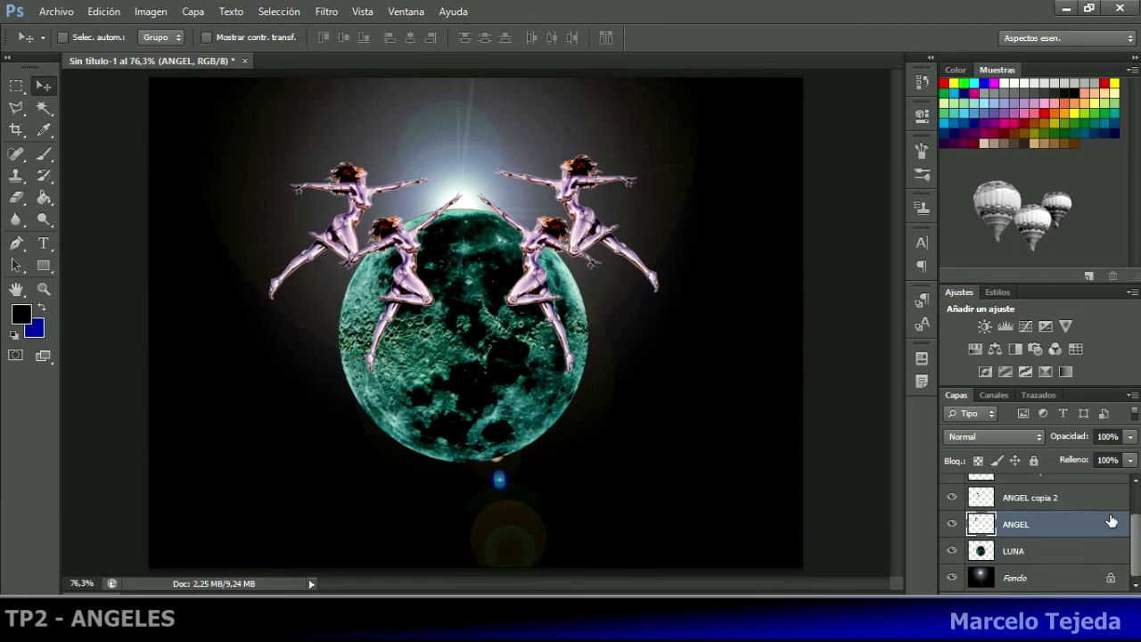
{"action": "left_click_drag", "start_coordinate": [1137, 531], "coordinate": [1130, 504]}
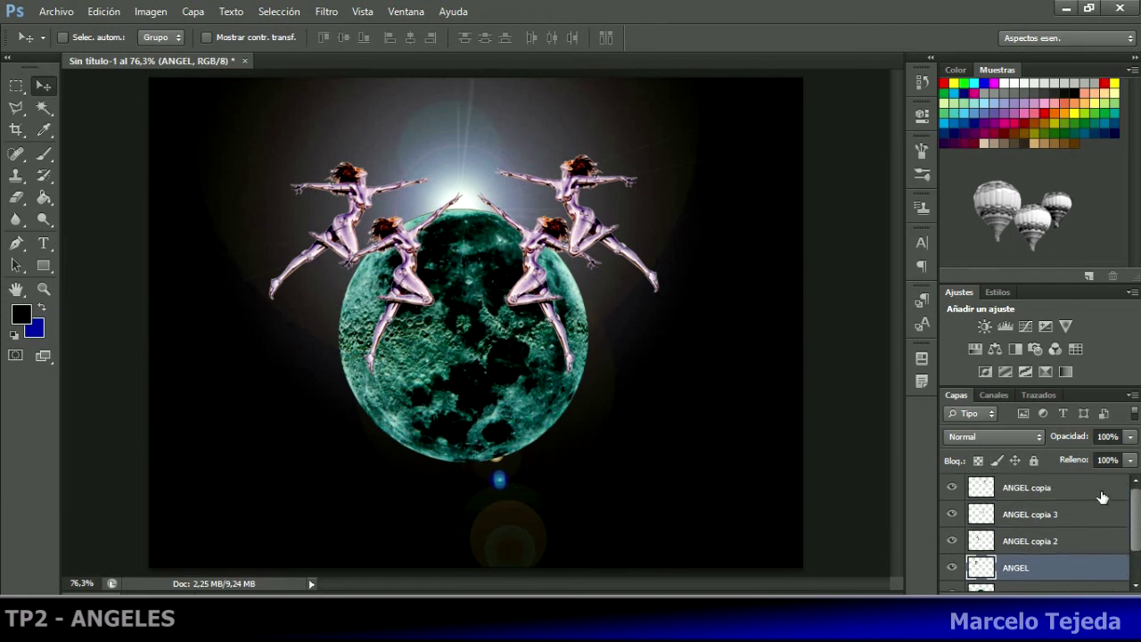
{"action": "left_click", "coordinate": [1075, 486], "text": "shift"}
{"action": "left_click_drag", "start_coordinate": [620, 260], "coordinate": [610, 280]}
Step: Set the foreground colour to white
{"action": "left_click", "coordinate": [17, 87]}
{"action": "left_click", "coordinate": [17, 86]}
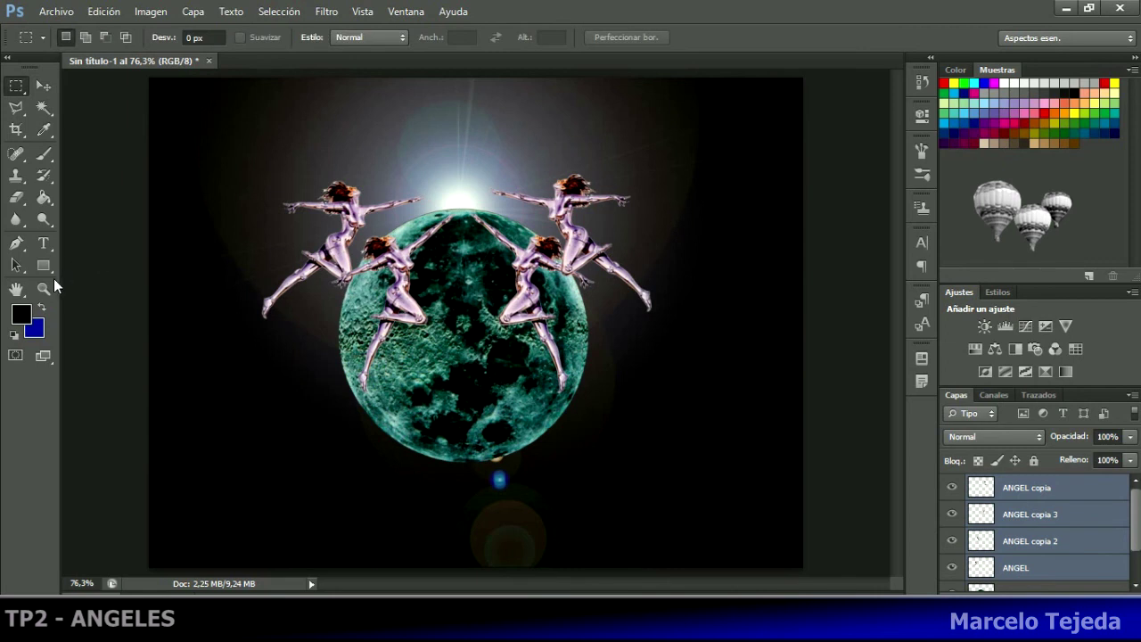
{"action": "left_click", "coordinate": [20, 314]}
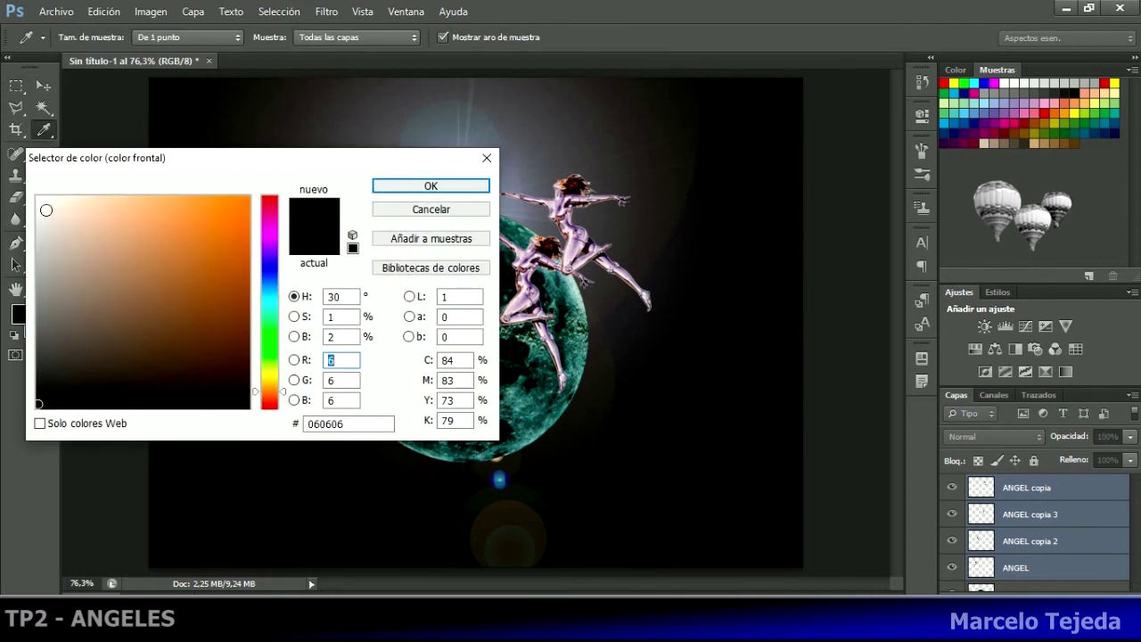
{"action": "left_click", "coordinate": [37, 200]}
{"action": "left_click", "coordinate": [431, 186]}
Step: Add the text "TRABAJO PRACTICO #2" on the black area to the lower left of the moon
{"action": "left_click", "coordinate": [44, 243]}
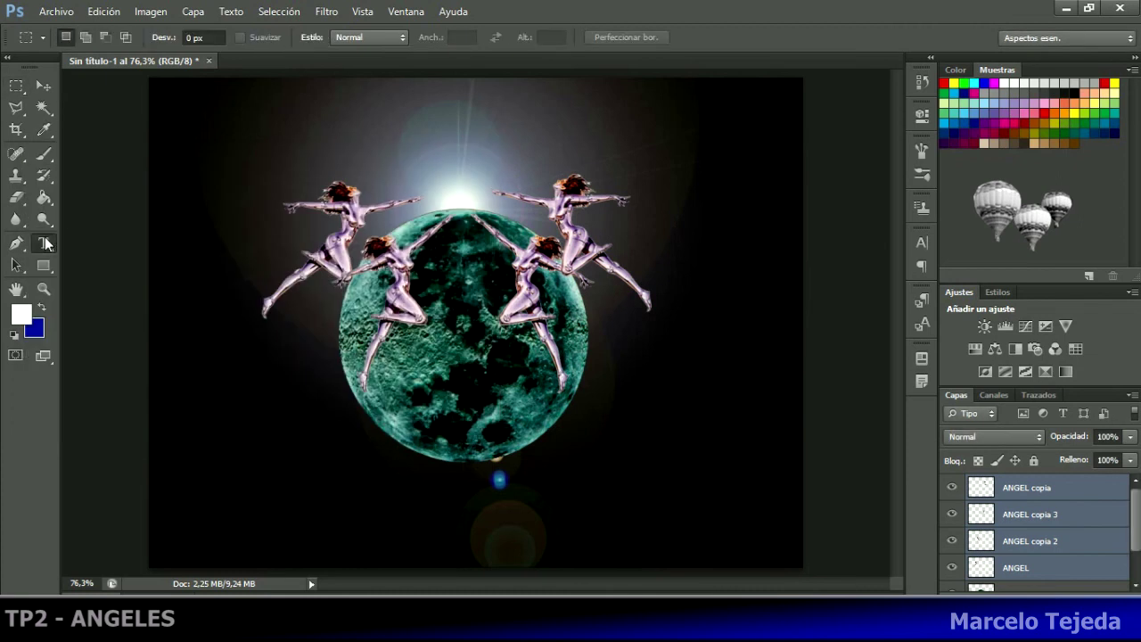
{"action": "left_click", "coordinate": [250, 435]}
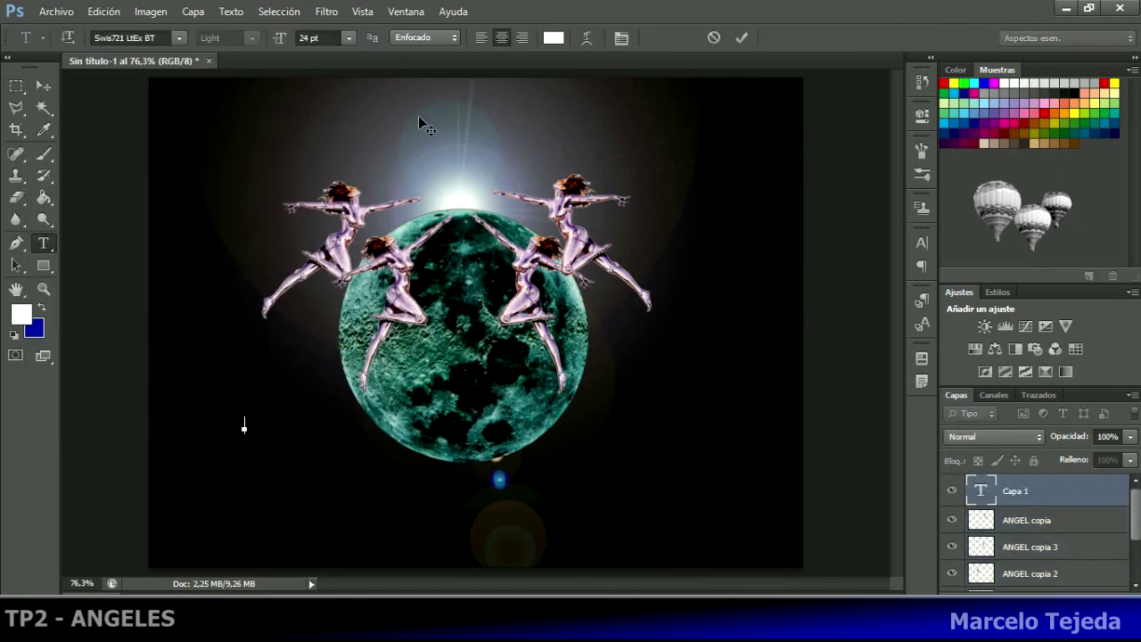
{"action": "type", "text": "TRABAJO PRA CTICO"}
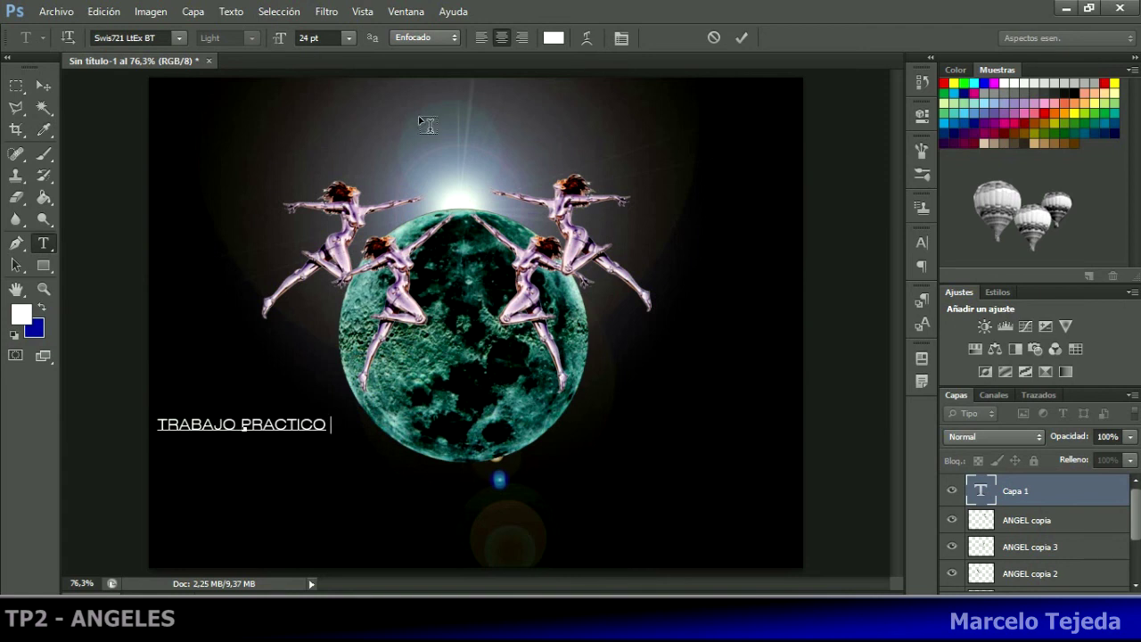
{"action": "type", "text": " #2"}
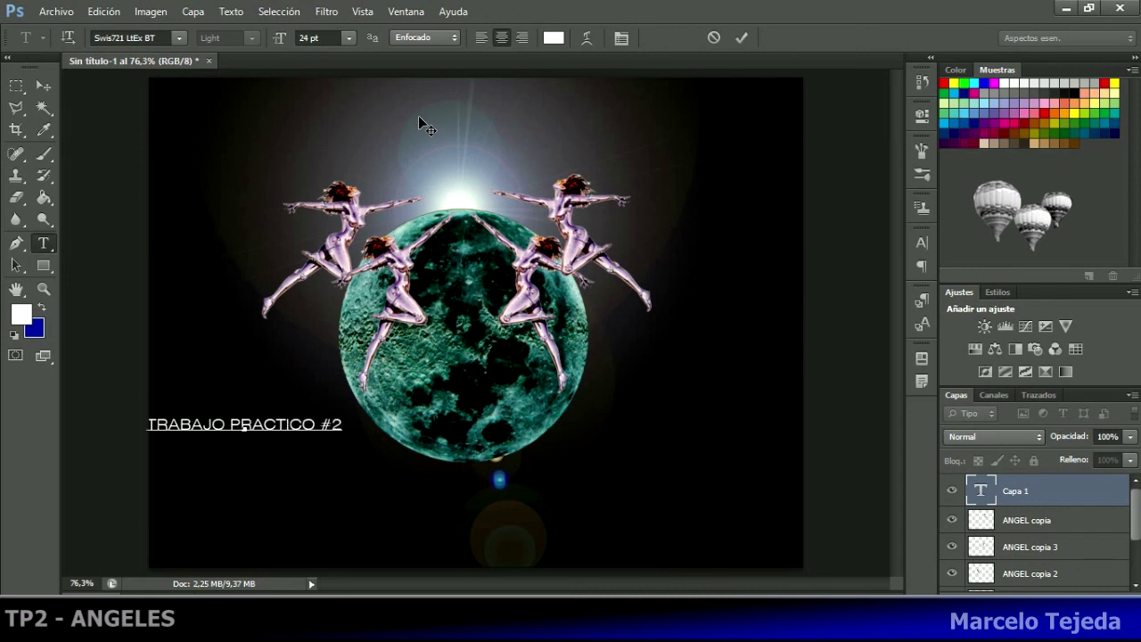
Step: Set the size of the whole TRABAJO PRACTICO #2 text to 14 pt
{"action": "left_click_drag", "start_coordinate": [341, 422], "coordinate": [89, 421]}
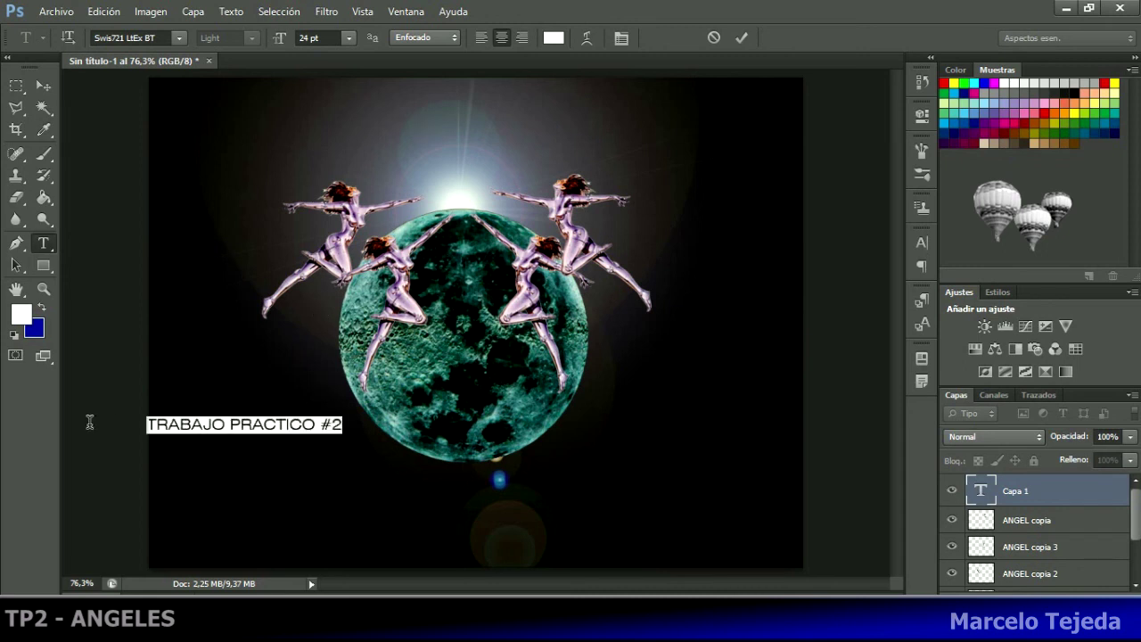
{"action": "left_click", "coordinate": [348, 37]}
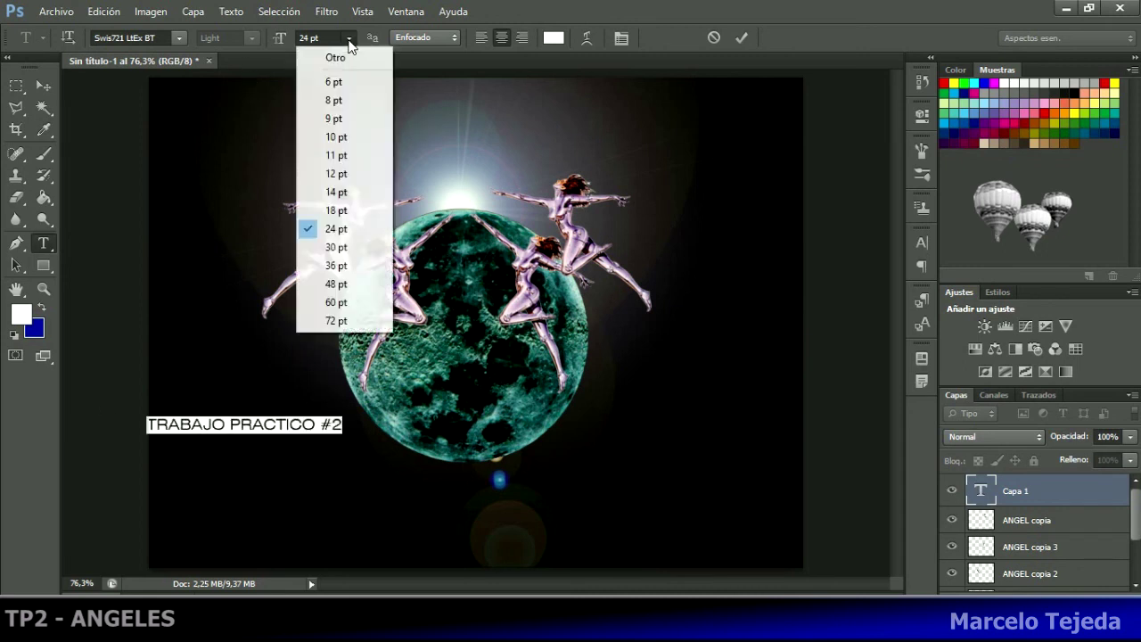
{"action": "left_click", "coordinate": [341, 153]}
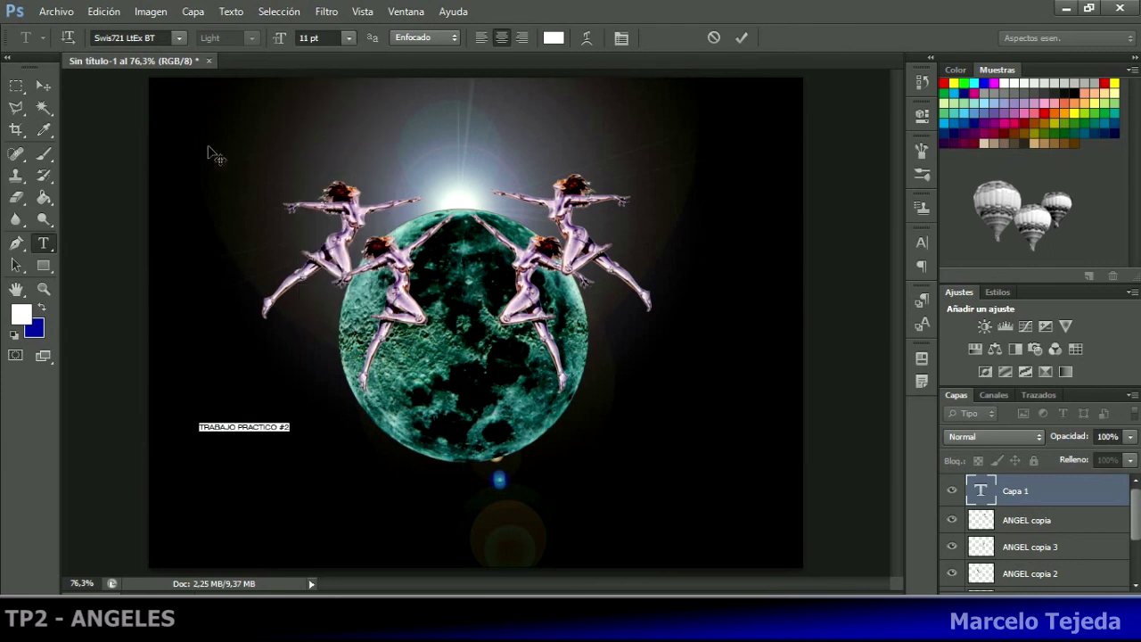
{"action": "left_click", "coordinate": [349, 38]}
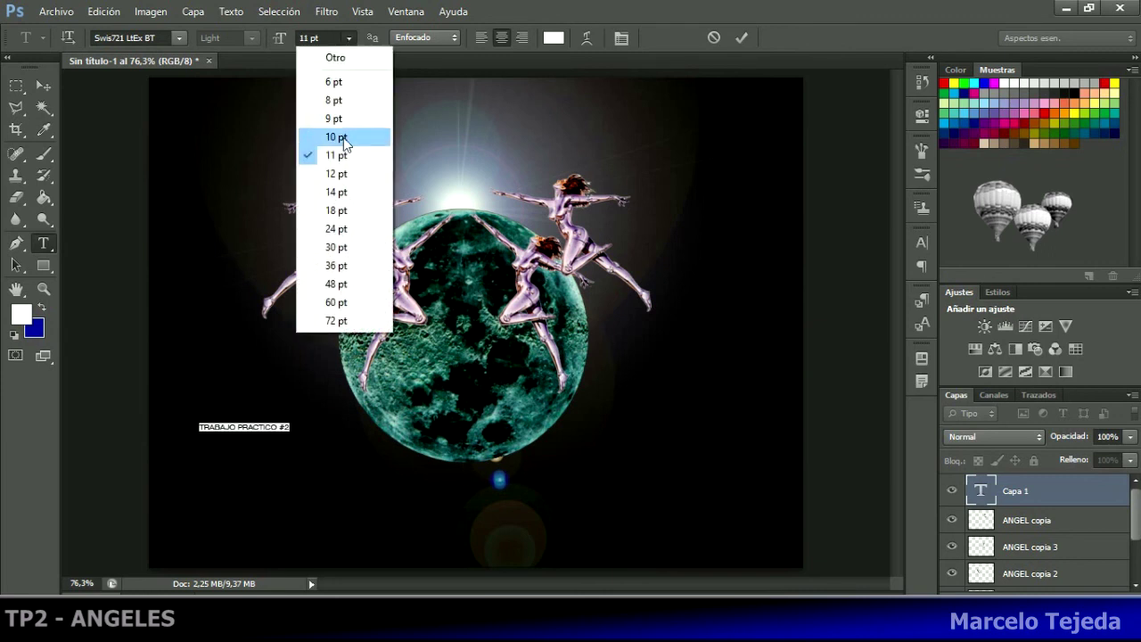
{"action": "left_click", "coordinate": [343, 190]}
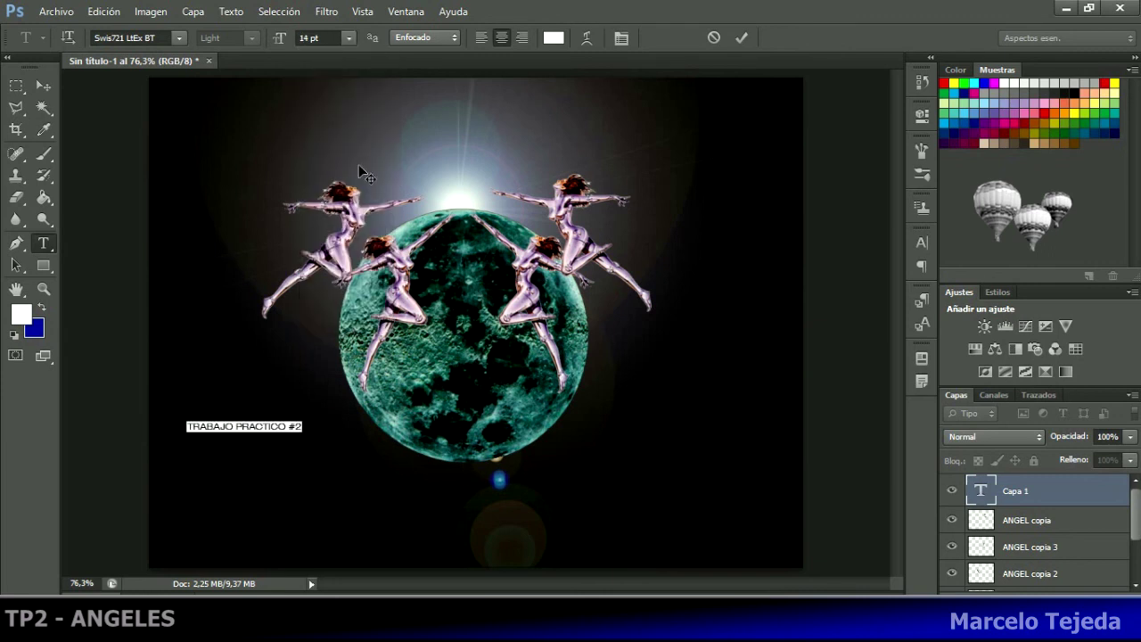
Step: Move the TRABAJO PRACTICO #2 text to the canvas's lower-right corner and reduce its layer opacity to 43%
{"action": "left_click", "coordinate": [44, 88]}
{"action": "left_click_drag", "start_coordinate": [277, 429], "coordinate": [766, 553]}
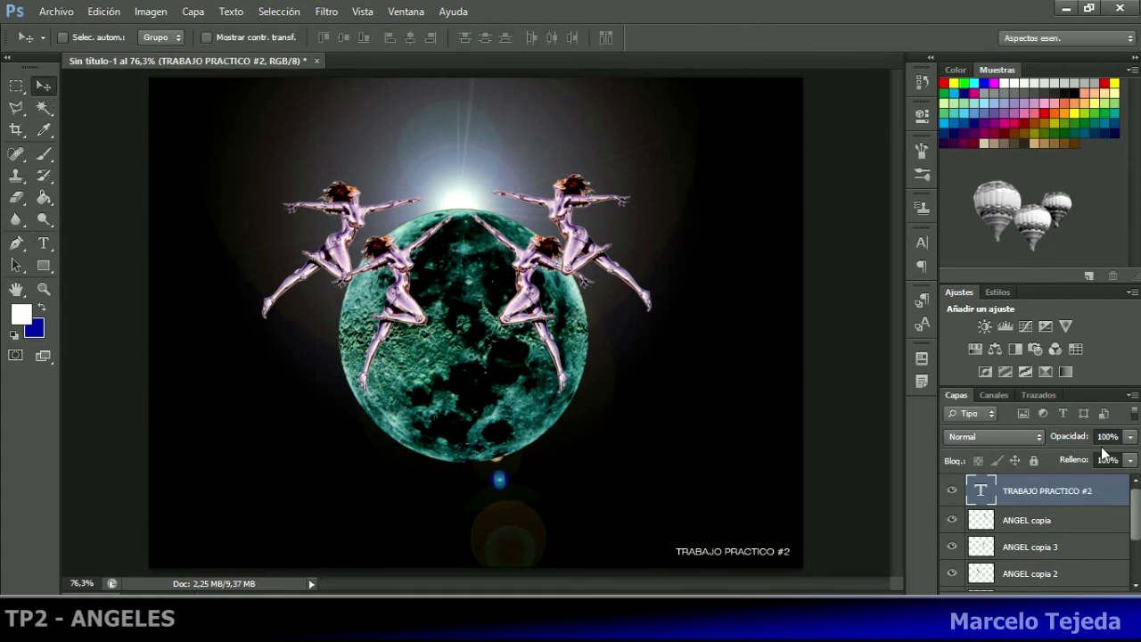
{"action": "left_click", "coordinate": [1130, 439]}
{"action": "left_click_drag", "start_coordinate": [1128, 462], "coordinate": [1087, 462]}
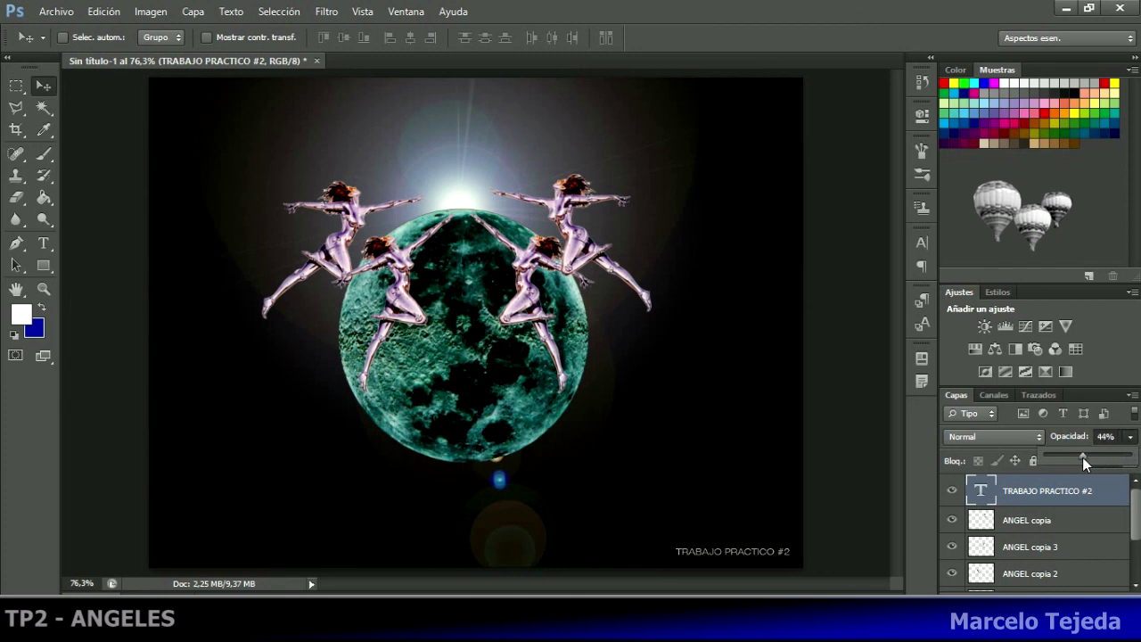
{"action": "left_click", "coordinate": [493, 348]}
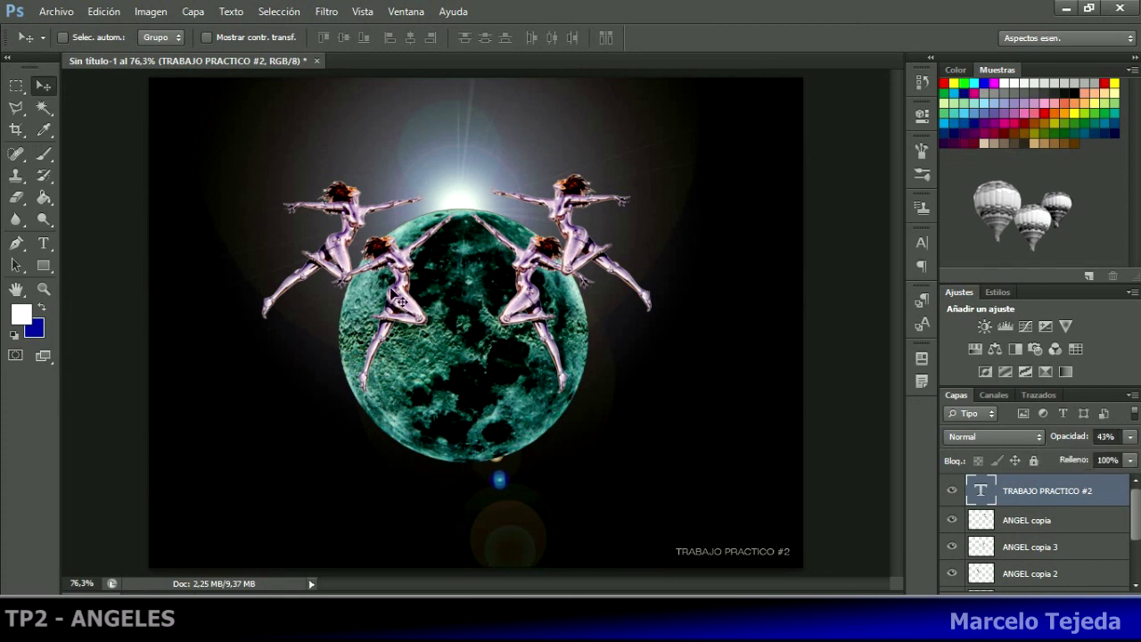
Step: Start a Save for Web (Guardar para Web) export of the composition and set its format to JPEG
{"action": "left_click", "coordinate": [56, 11]}
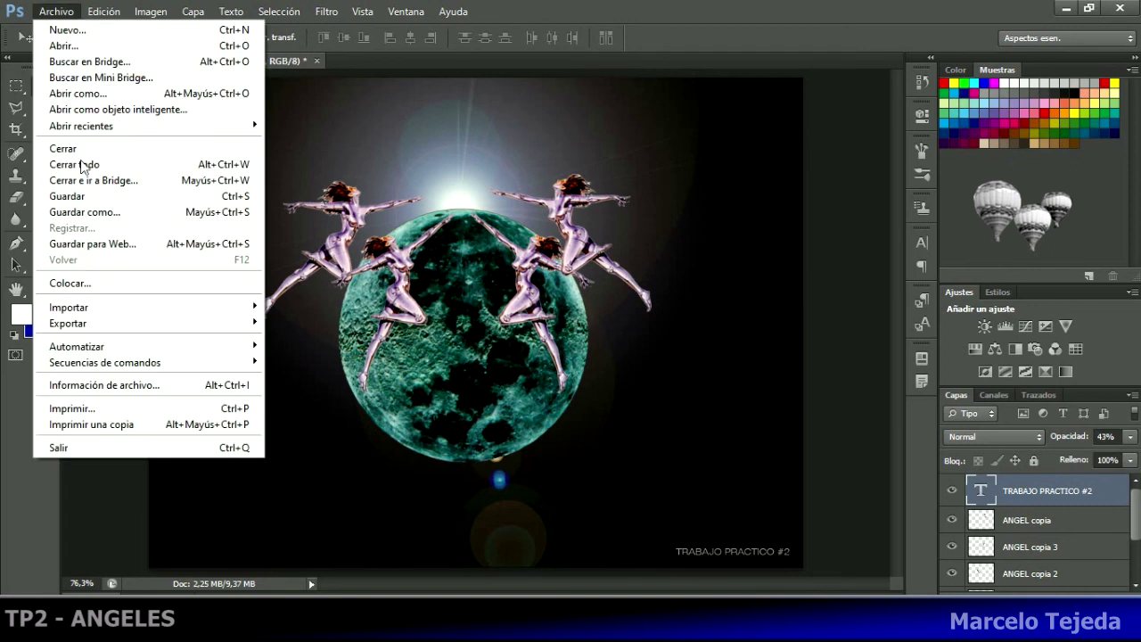
{"action": "left_click", "coordinate": [119, 248]}
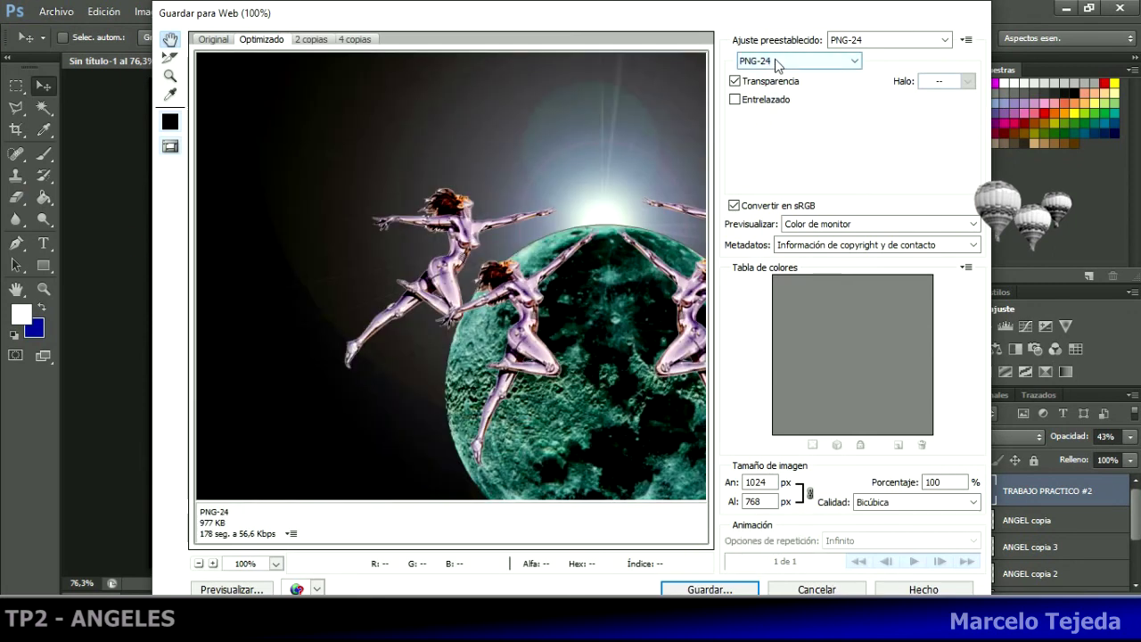
{"action": "left_click", "coordinate": [773, 61]}
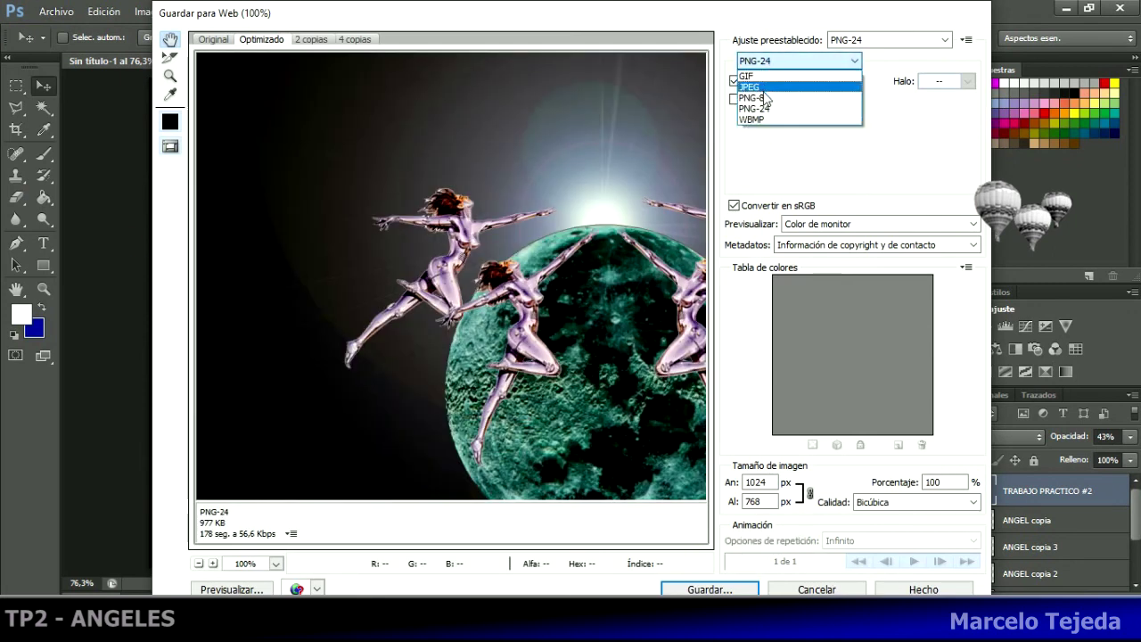
{"action": "left_click", "coordinate": [763, 88]}
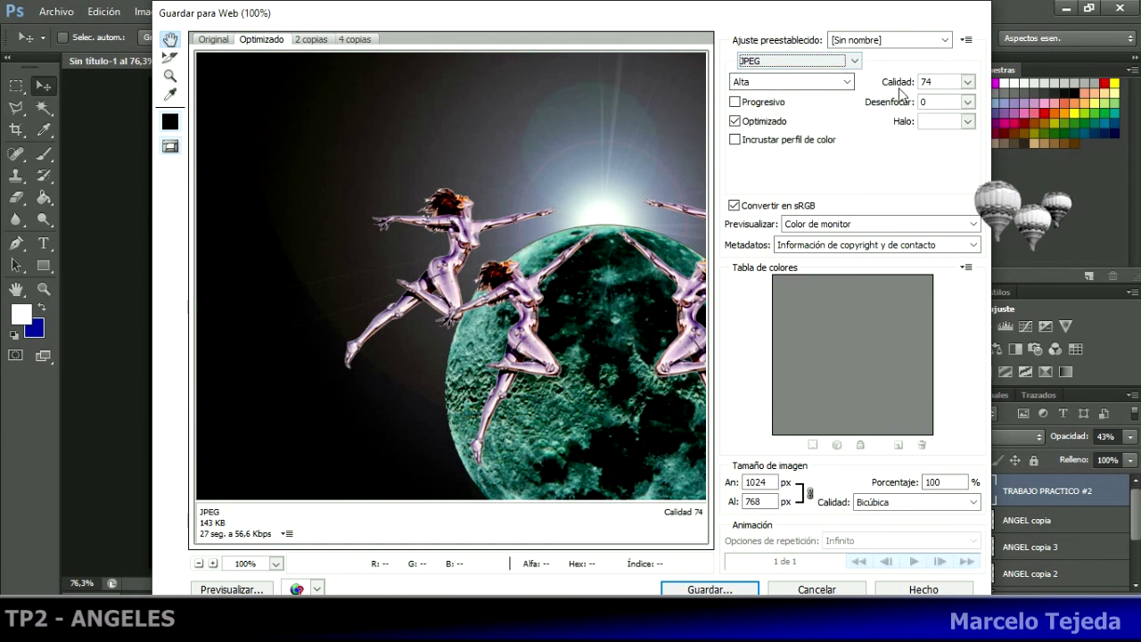
Step: Save the web-optimised JPEG as tpangeles in the TP 002 angeles folder
{"action": "left_click", "coordinate": [706, 587]}
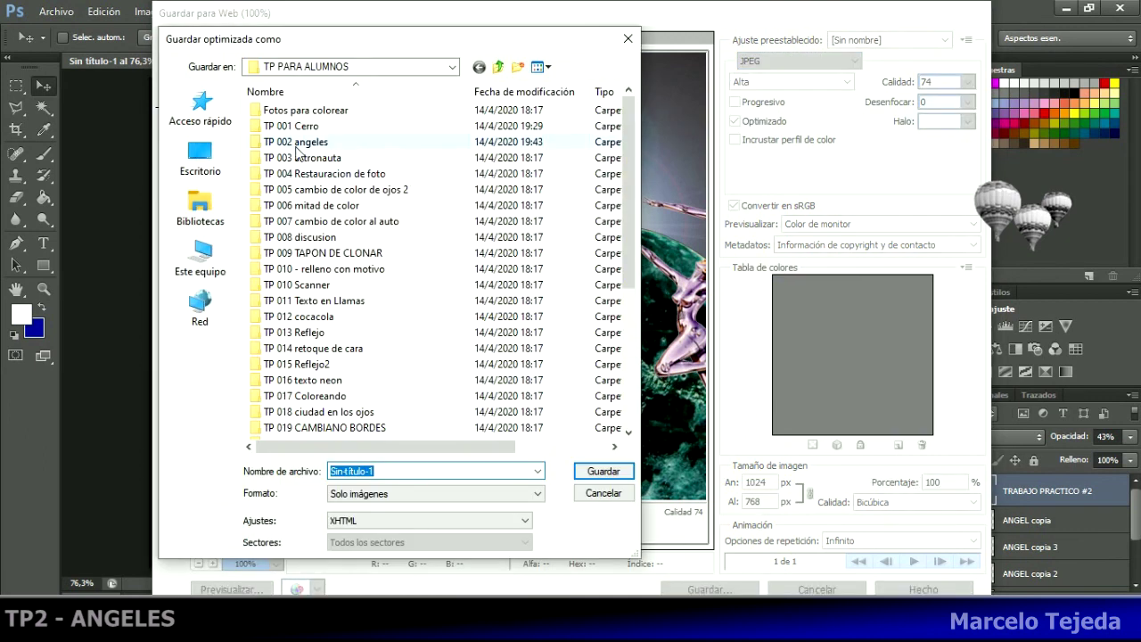
{"action": "double_click", "coordinate": [297, 144]}
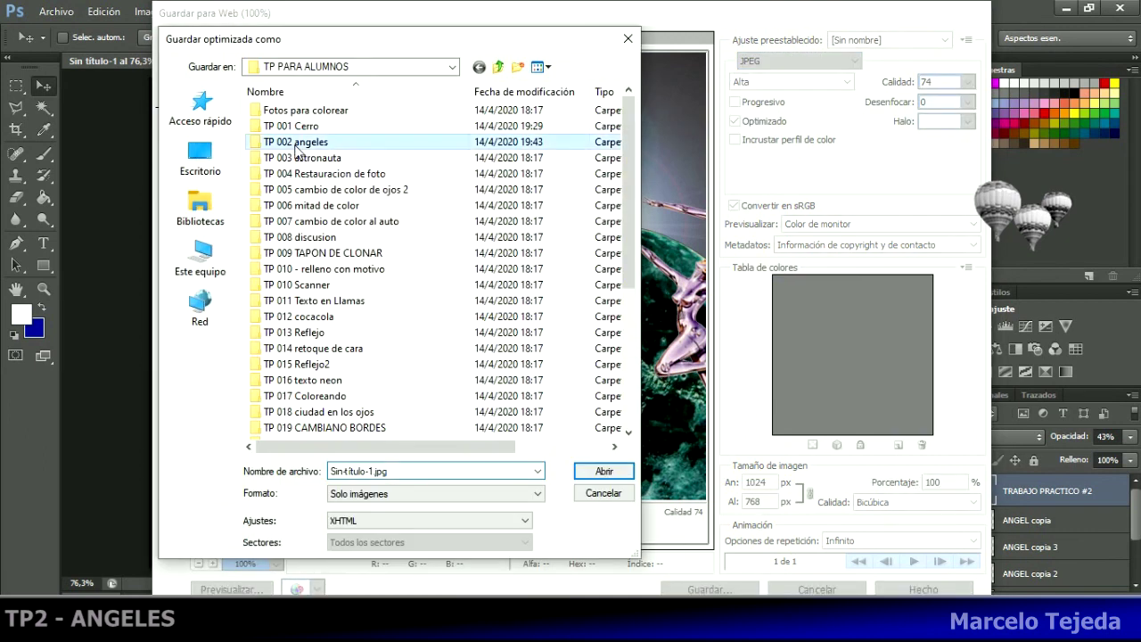
{"action": "double_click", "coordinate": [392, 471]}
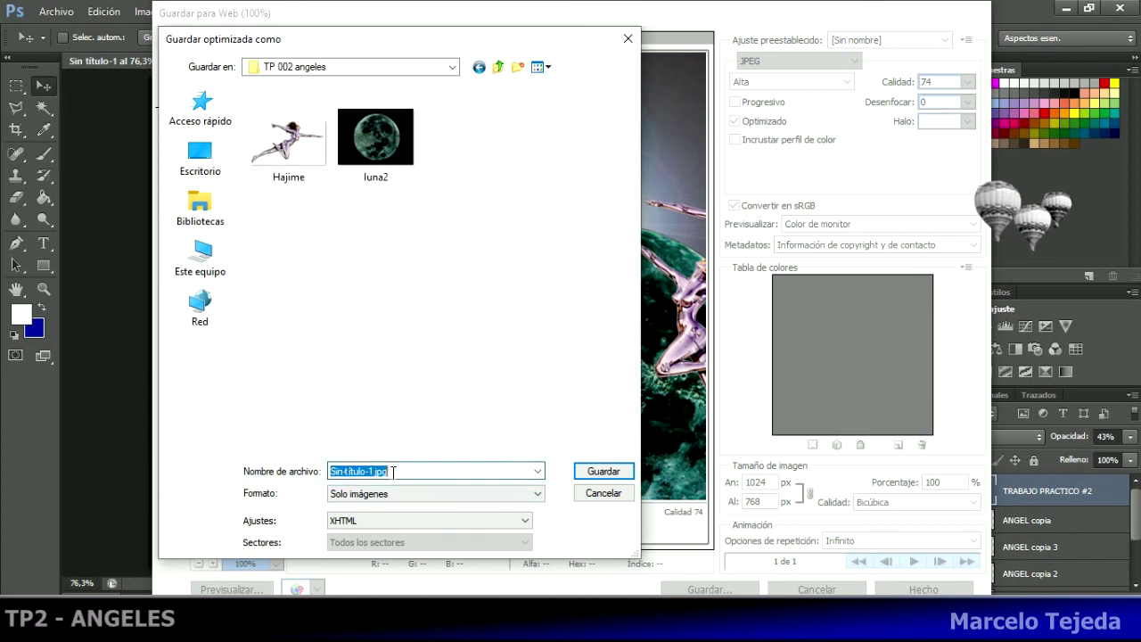
{"action": "type", "text": "tpange"}
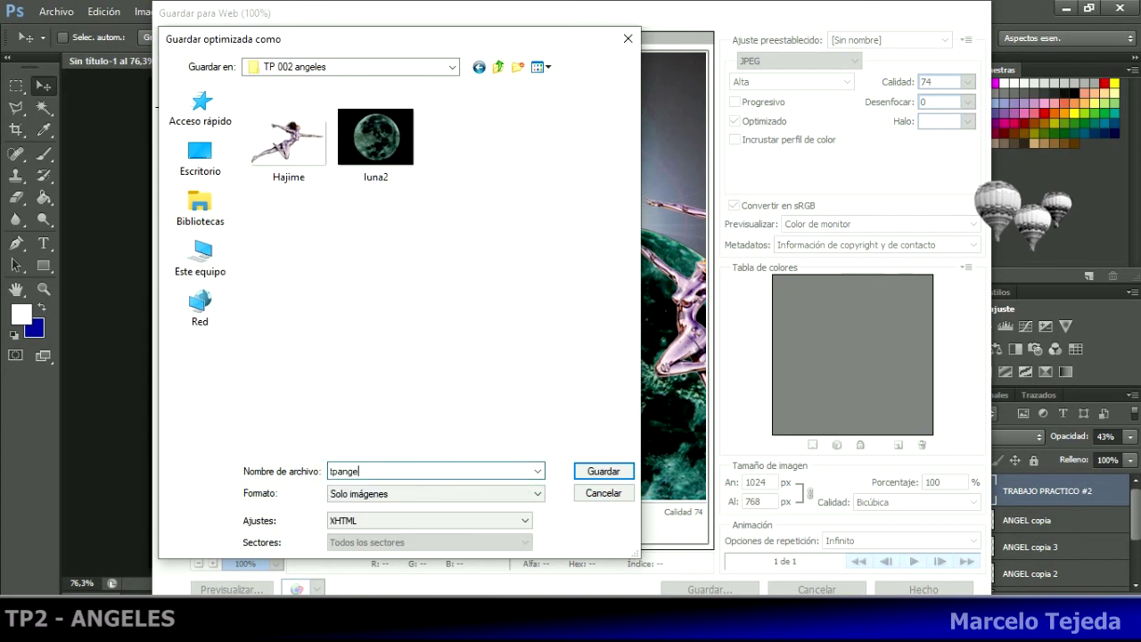
{"action": "key", "text": "Return"}
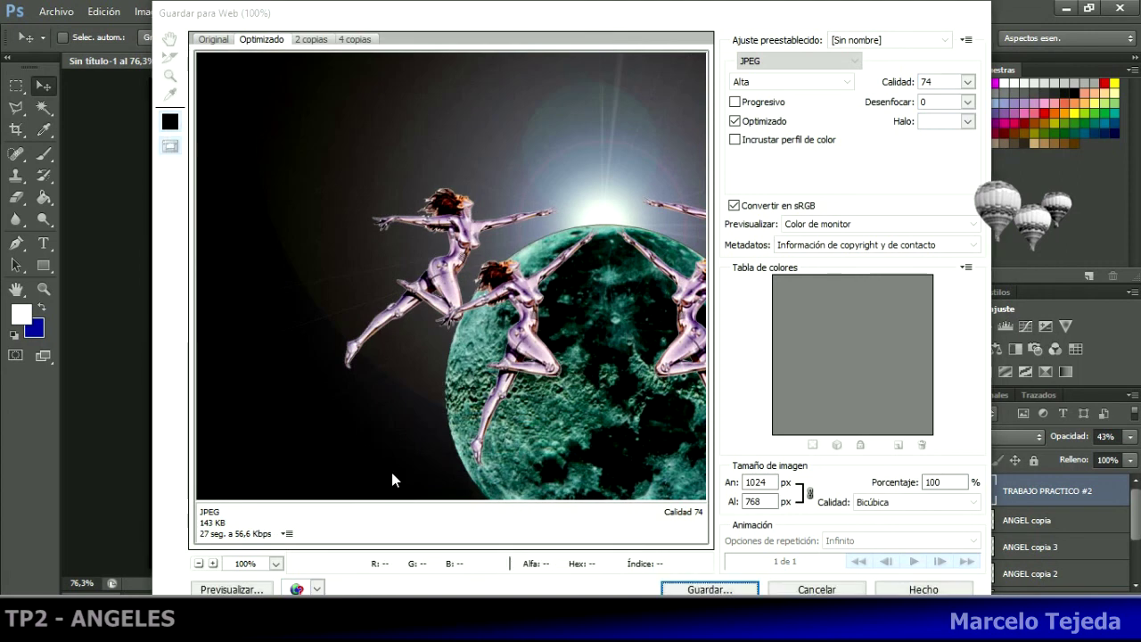
Step: Save the layered document in Photoshop PSD format as tpangeles in the TP 002 angeles folder
{"action": "left_click", "coordinate": [56, 11]}
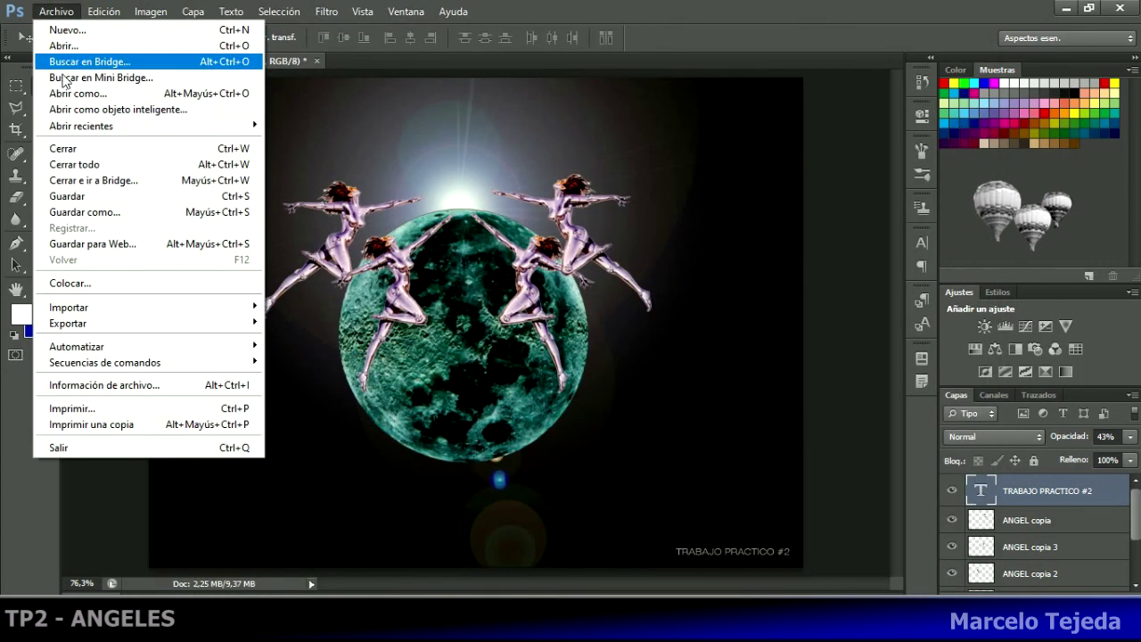
{"action": "left_click", "coordinate": [87, 213]}
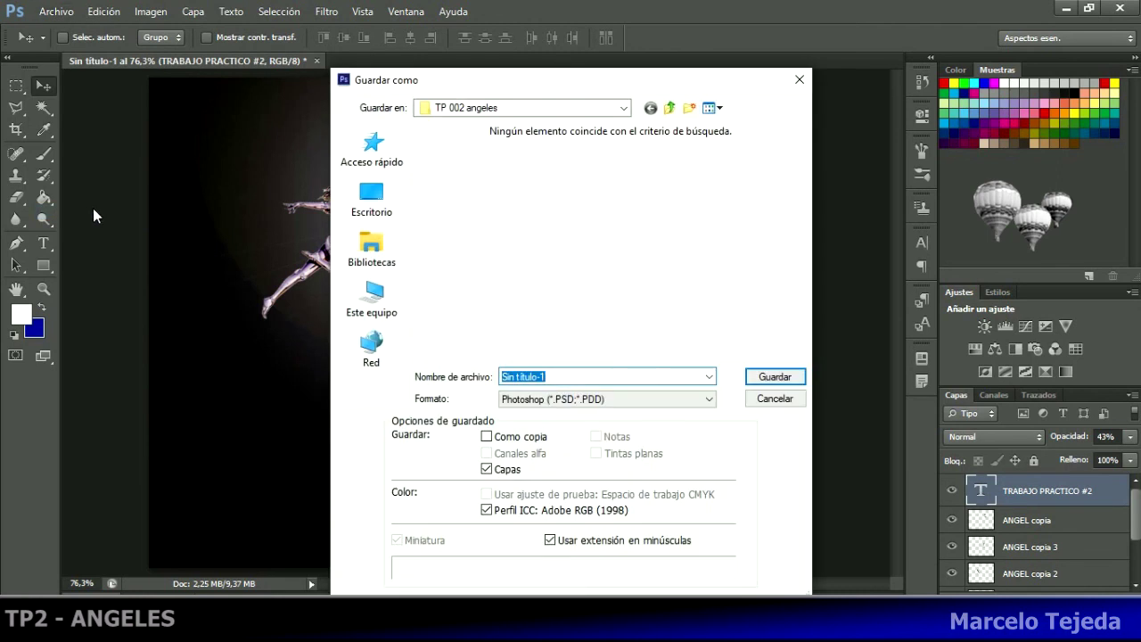
{"action": "type", "text": "tpan"}
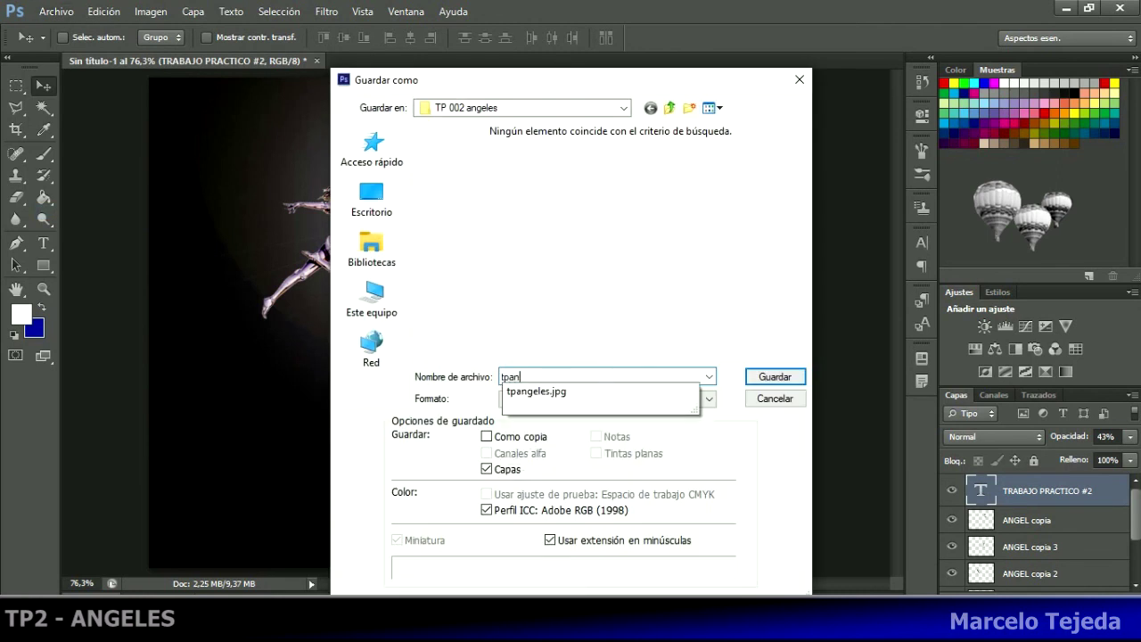
{"action": "type", "text": "geles"}
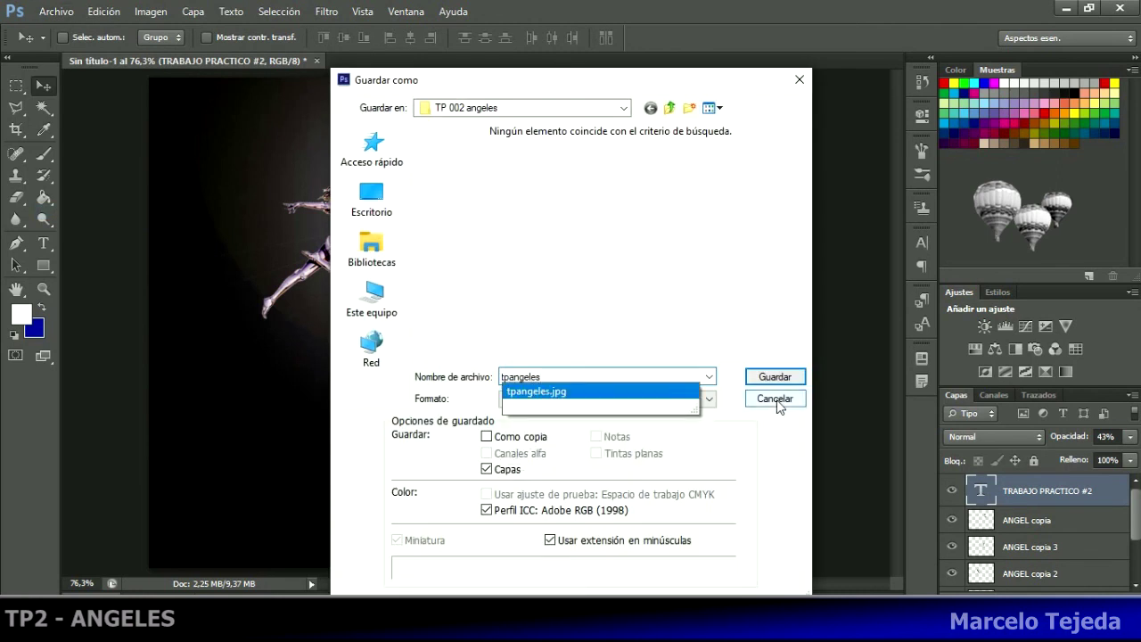
{"action": "left_click", "coordinate": [767, 376]}
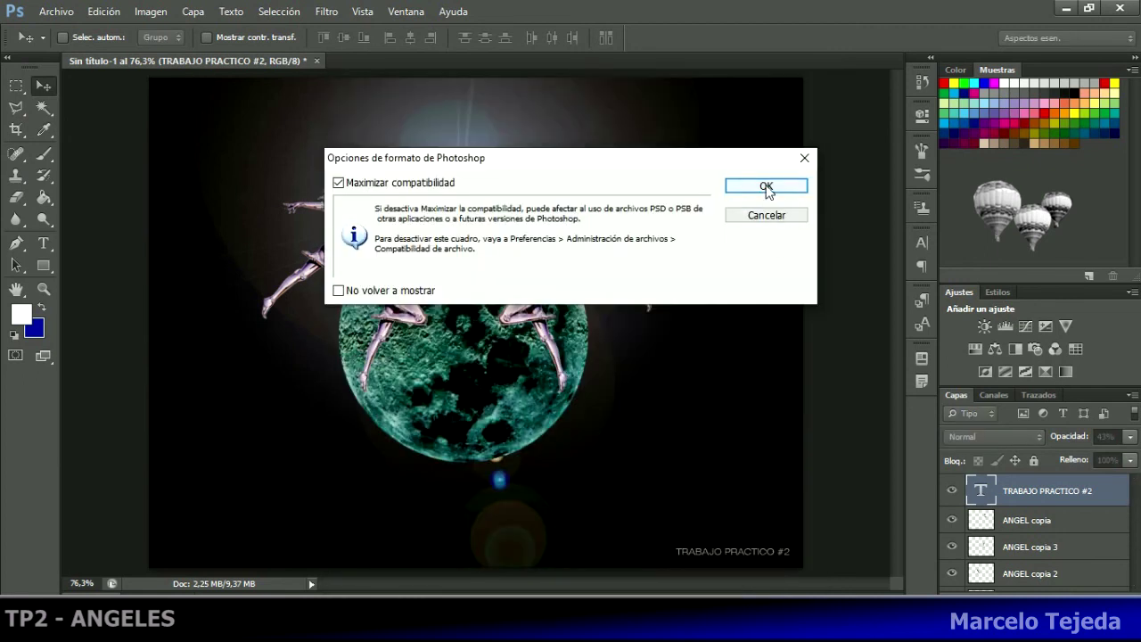